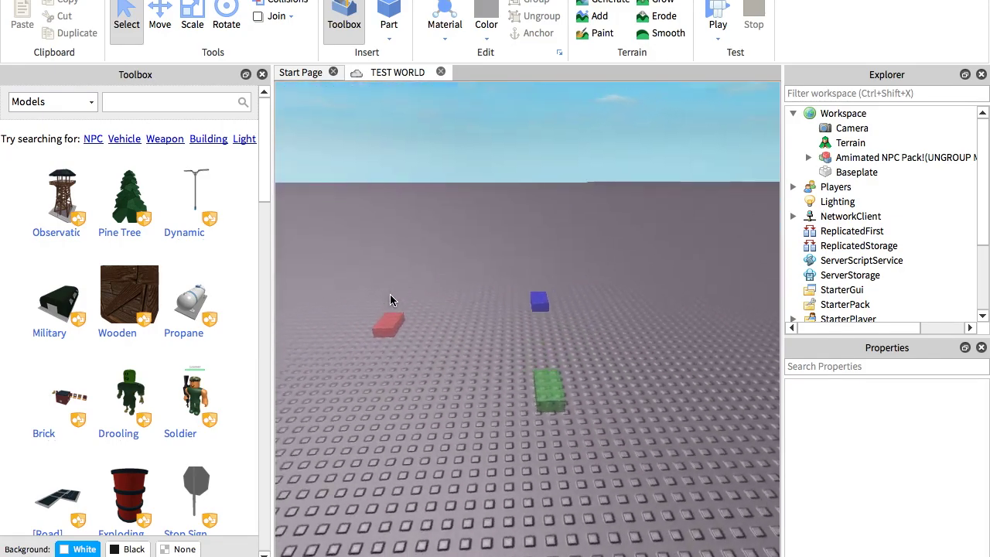
right_click_drag(389, 301, 390, 300)
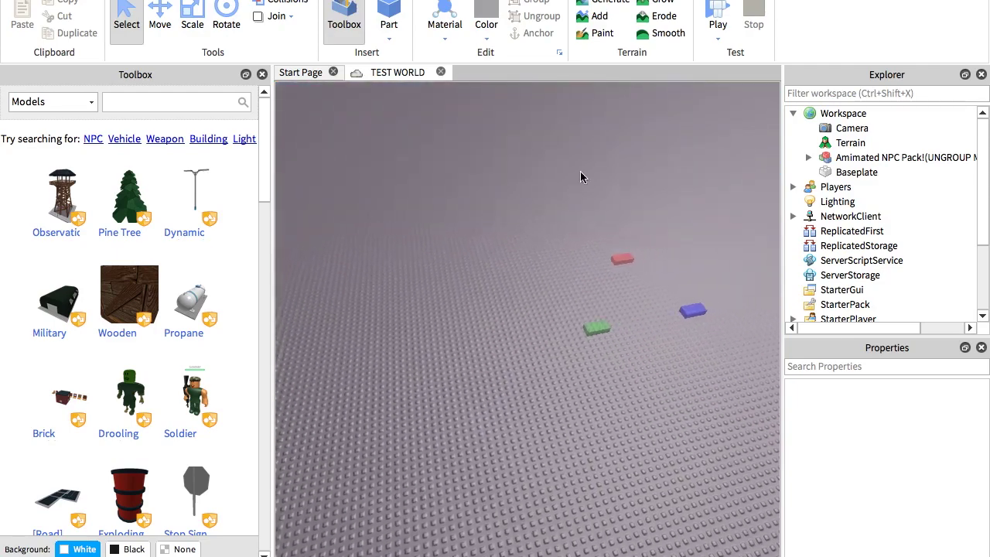
Step: Select the Animated NPC Pack model and frame the view on it
right_click_drag(655, 217, 655, 210)
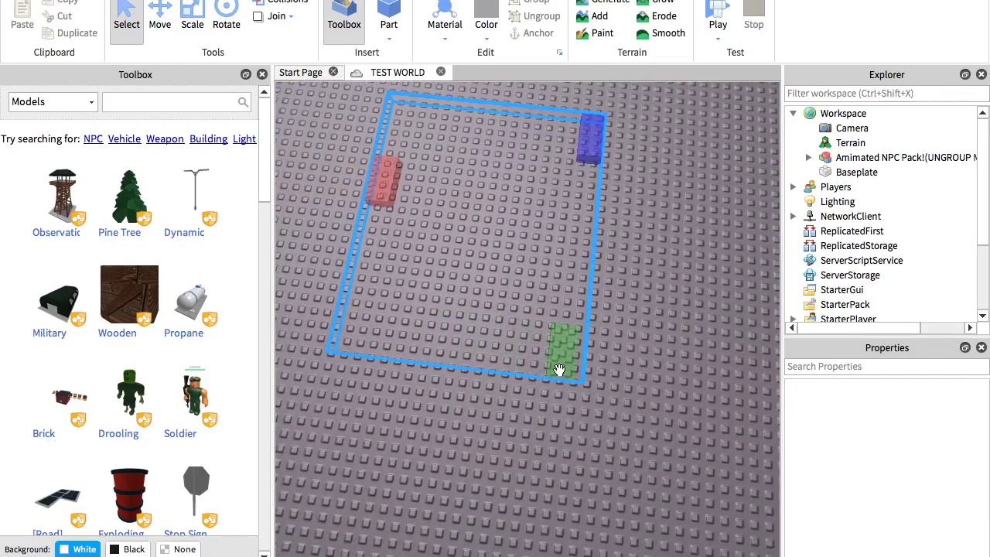
left_click(558, 370)
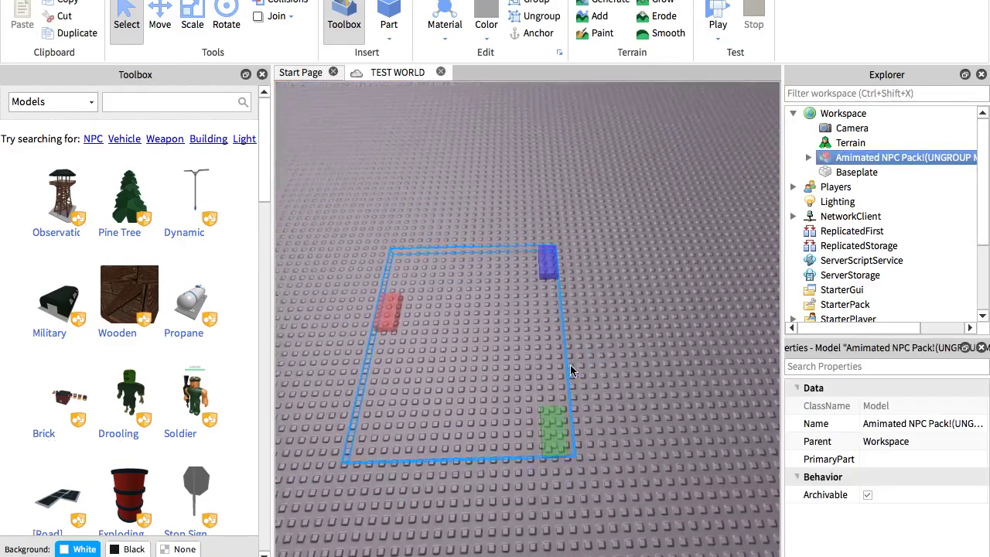
right_click_drag(560, 368, 570, 364)
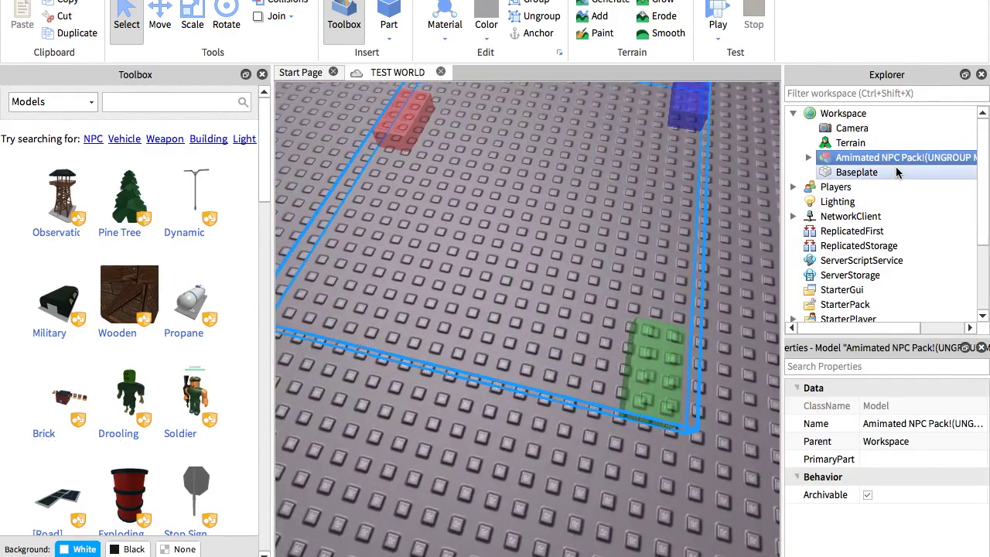
left_click(857, 171)
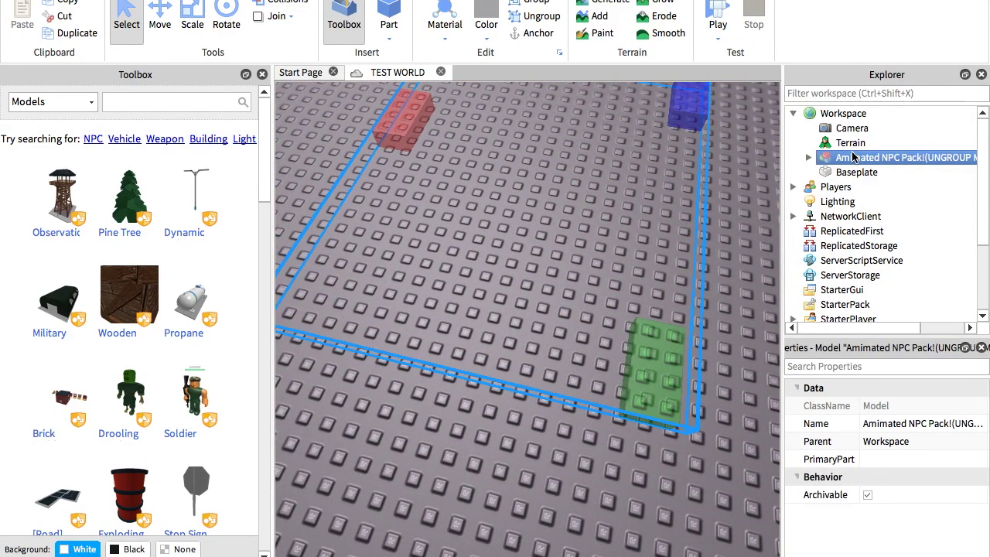
key("f")
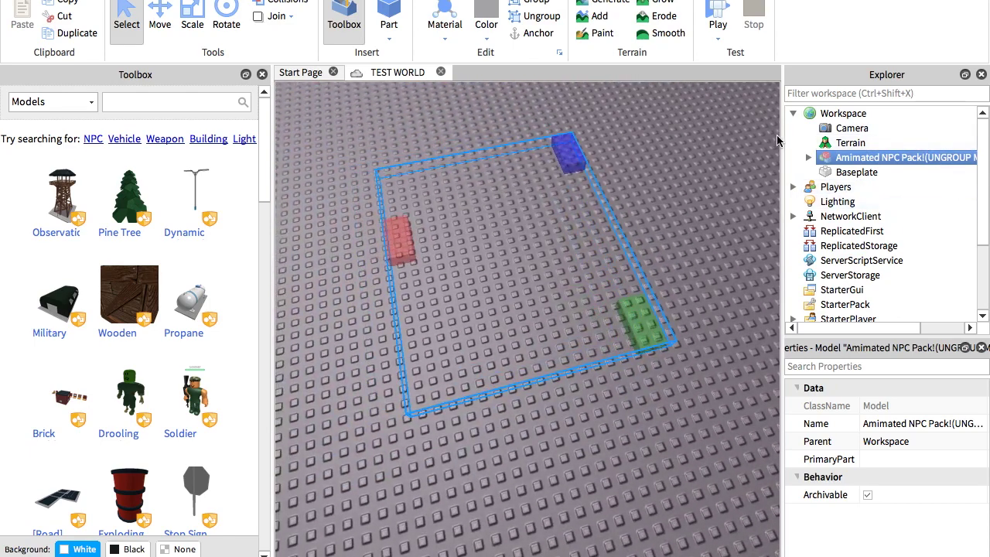
Step: Ungroup the Animated NPC Pack so its items sit directly in Workspace
left_click(808, 158)
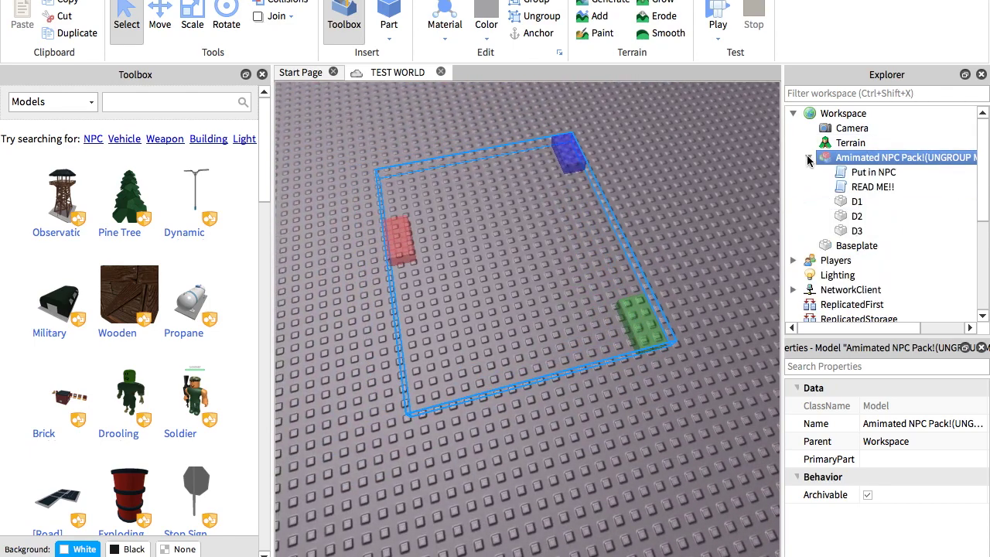
left_click(807, 158)
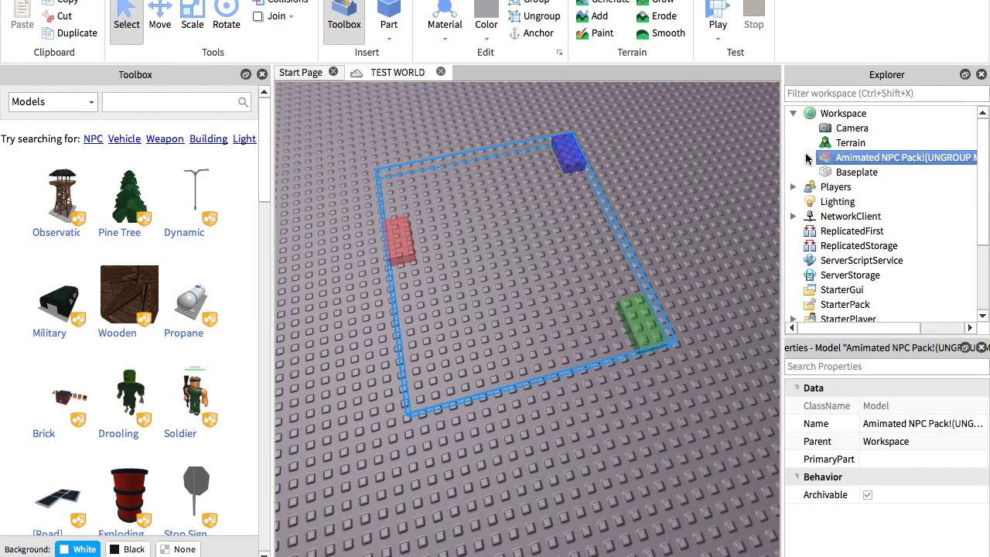
left_click(822, 171)
left_click(523, 17)
left_click(885, 173)
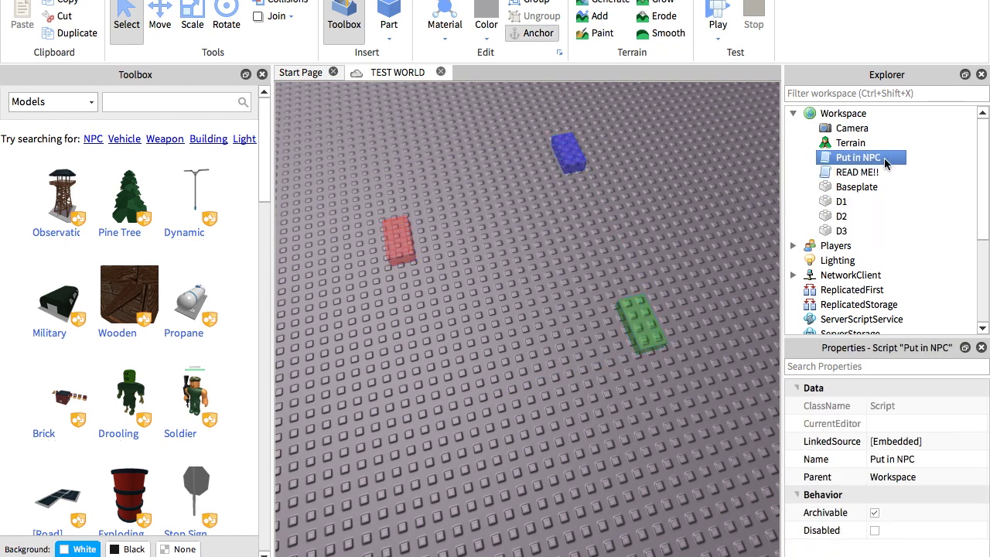
Step: Search the Toolbox for NPC and drop an NPC model near the blocks
left_click(881, 171)
key("Return")
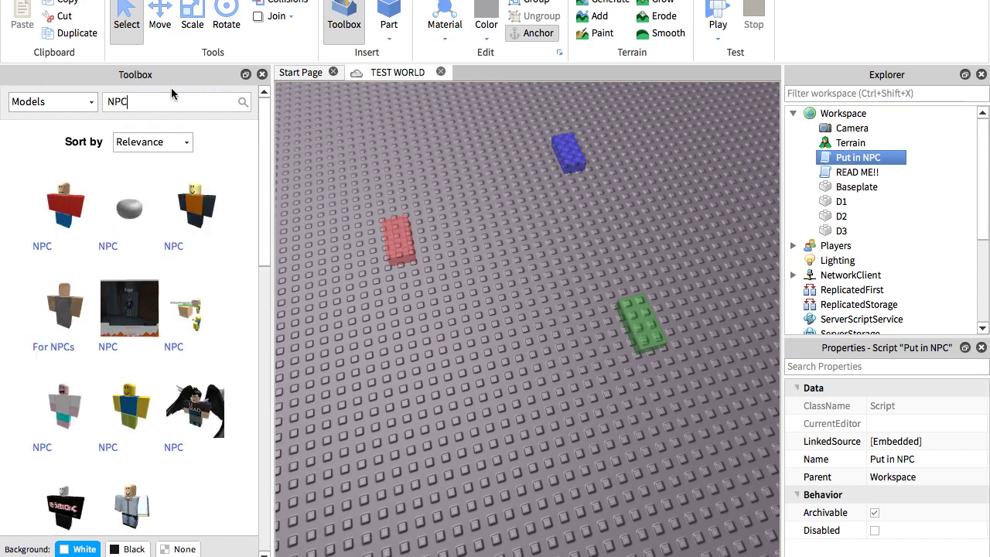
scroll(136, 298, "down", 1)
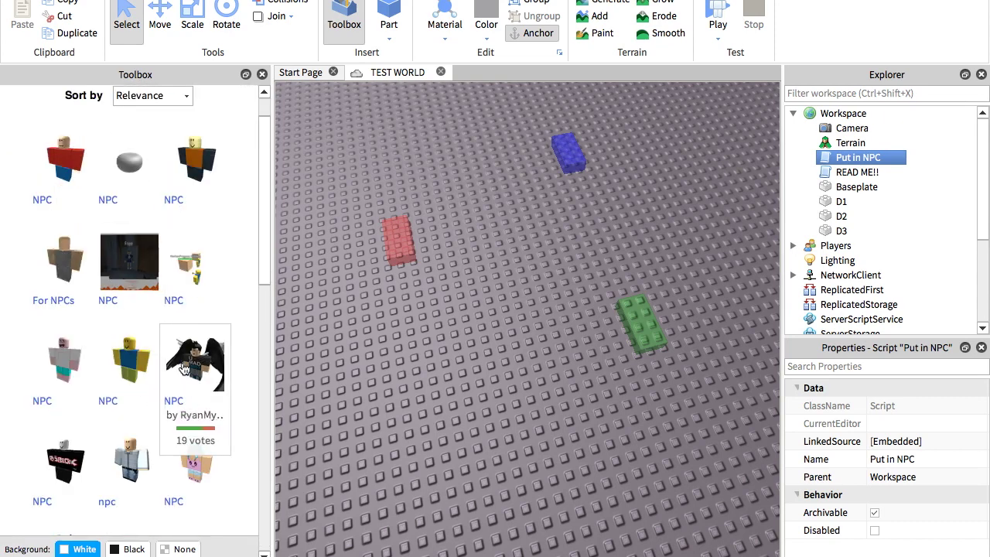
scroll(158, 406, "down", 3)
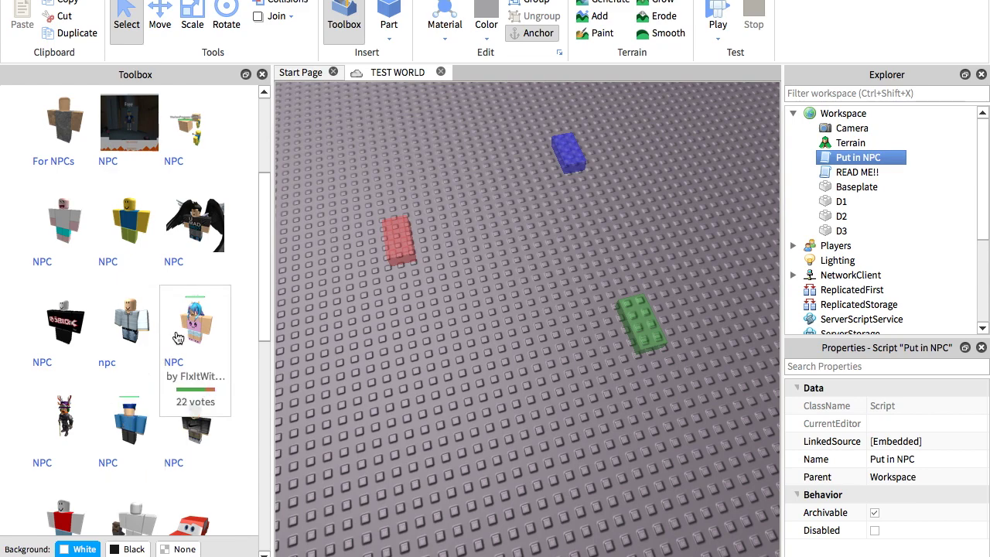
scroll(127, 410, "down", 2)
scroll(108, 430, "down", 3)
scroll(102, 437, "down", 1)
left_click_drag(100, 441, 108, 348)
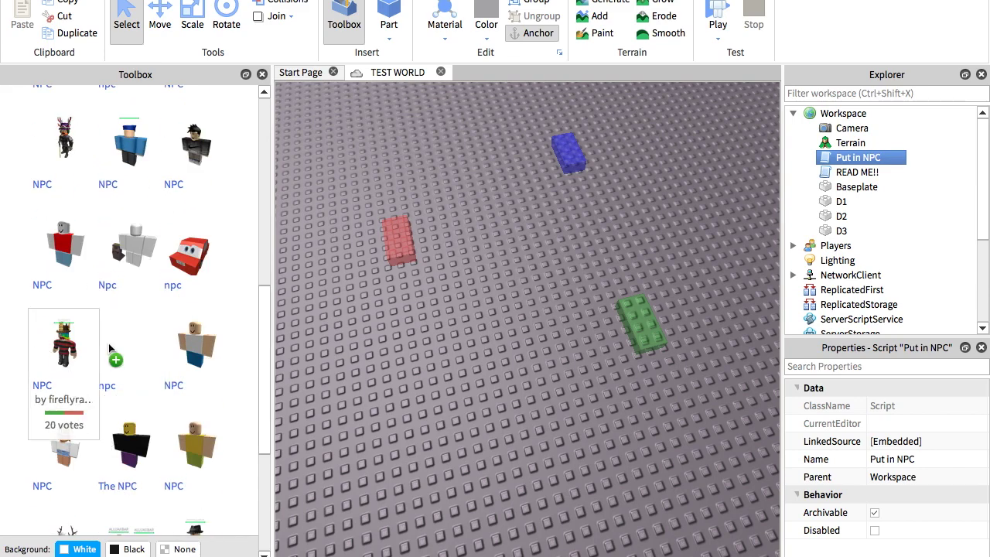
left_click_drag(402, 372, 396, 369)
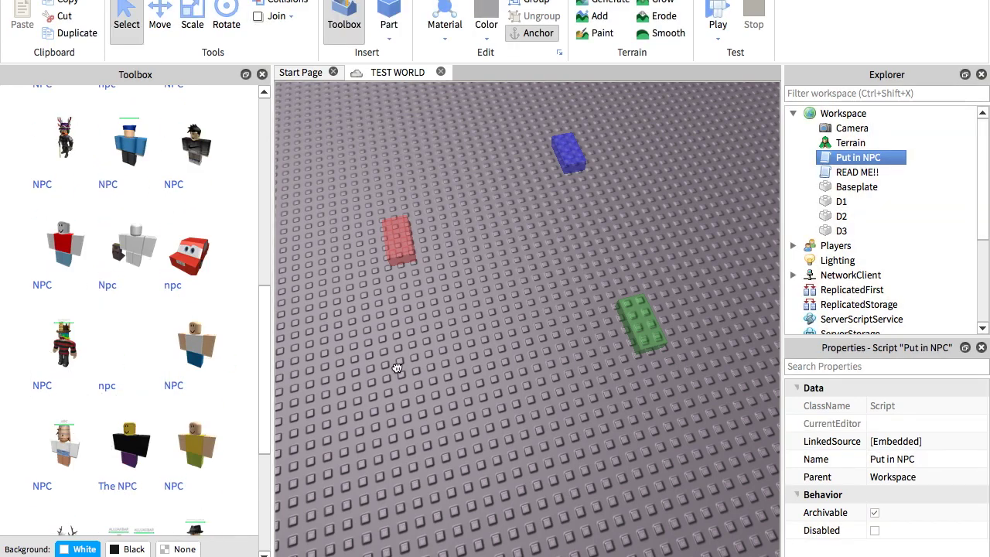
Step: Move the Put in NPC script inside the Subject model
key("f")
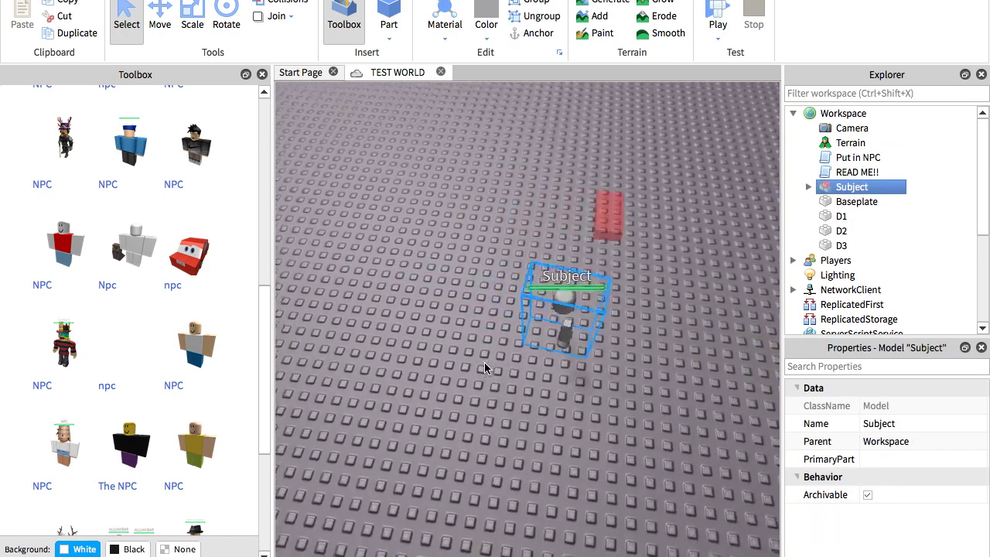
left_click(843, 159)
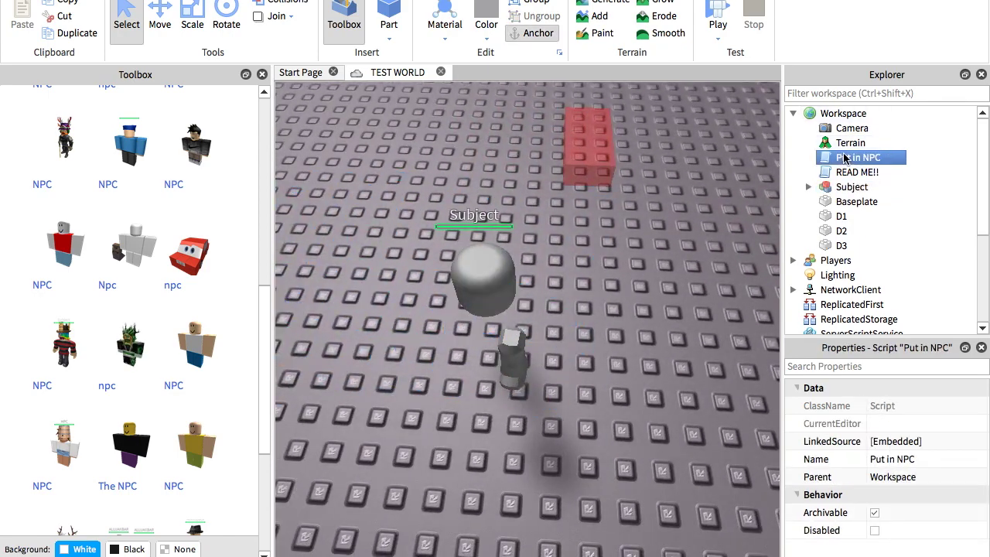
left_click_drag(843, 159, 851, 186)
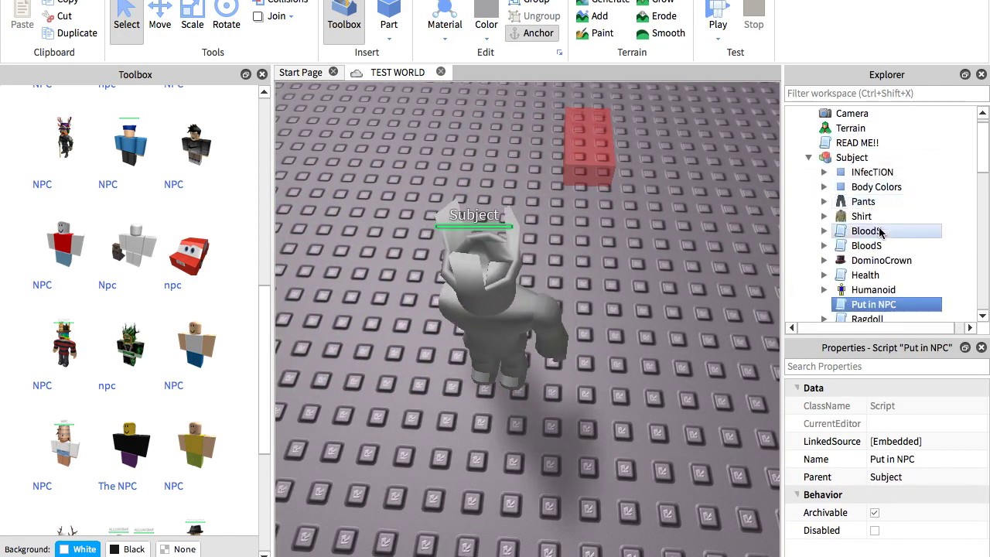
scroll(882, 255, "down", 1)
scroll(886, 288, "down", 1)
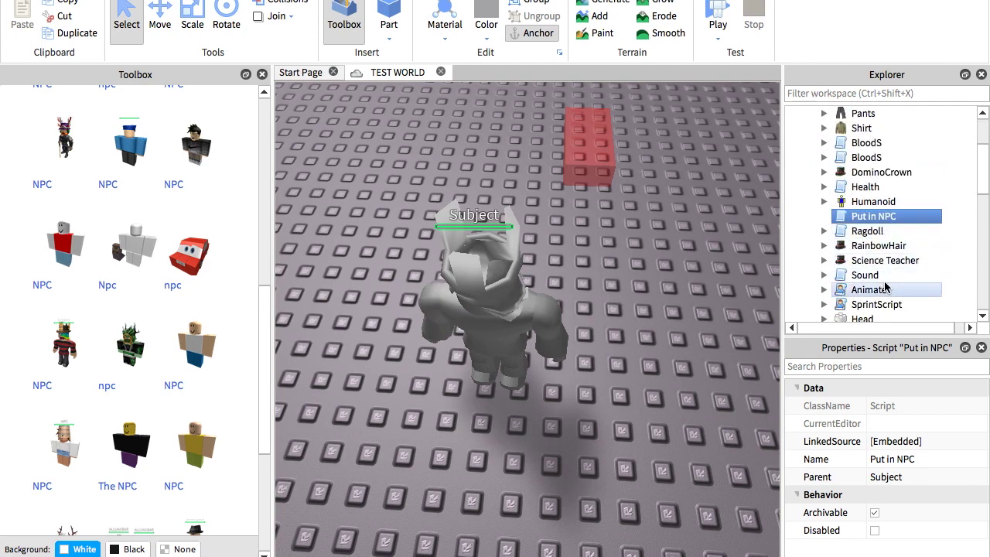
scroll(885, 288, "down", 1)
scroll(884, 286, "down", 2)
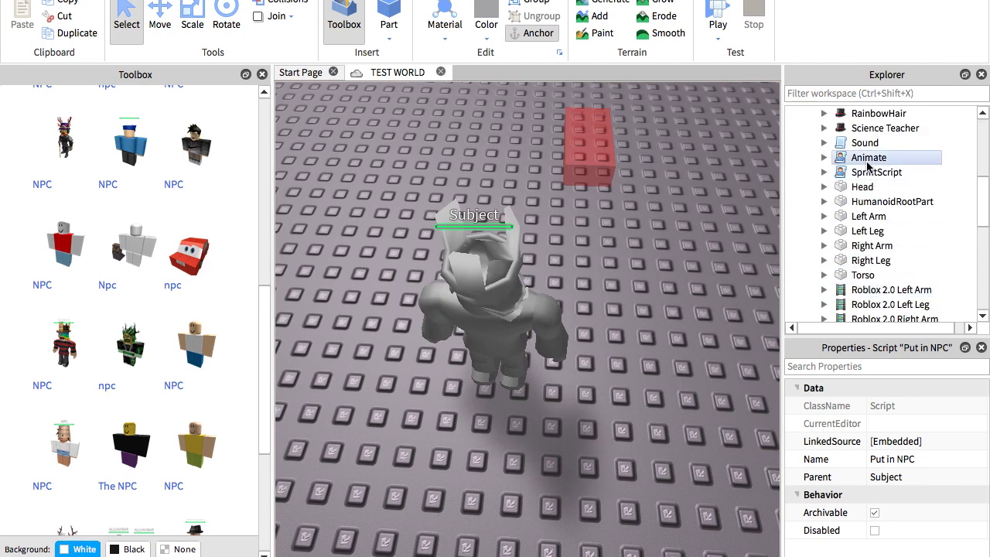
Step: Delete Subject's Animate script and HumanoidRootPart
left_click(869, 158)
key("Delete")
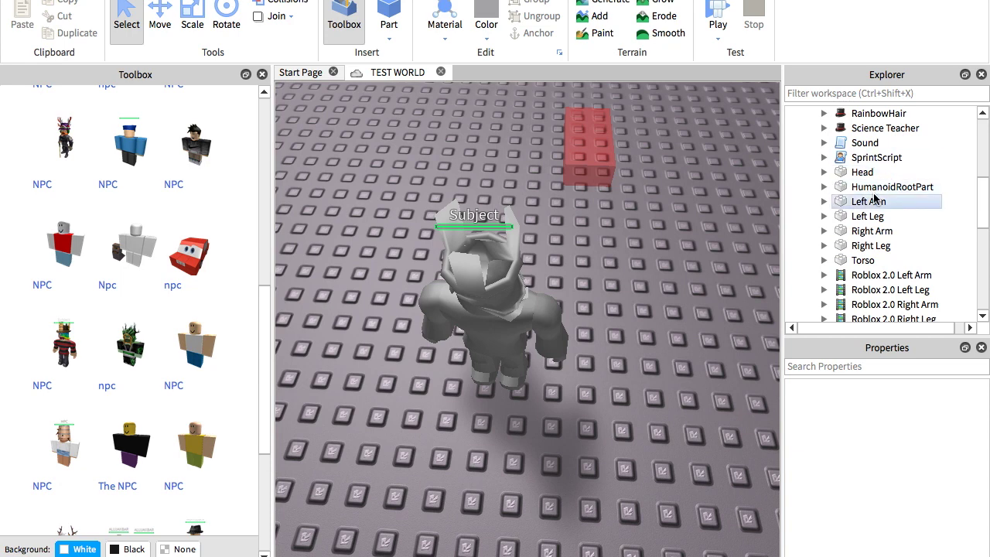
left_click(891, 186)
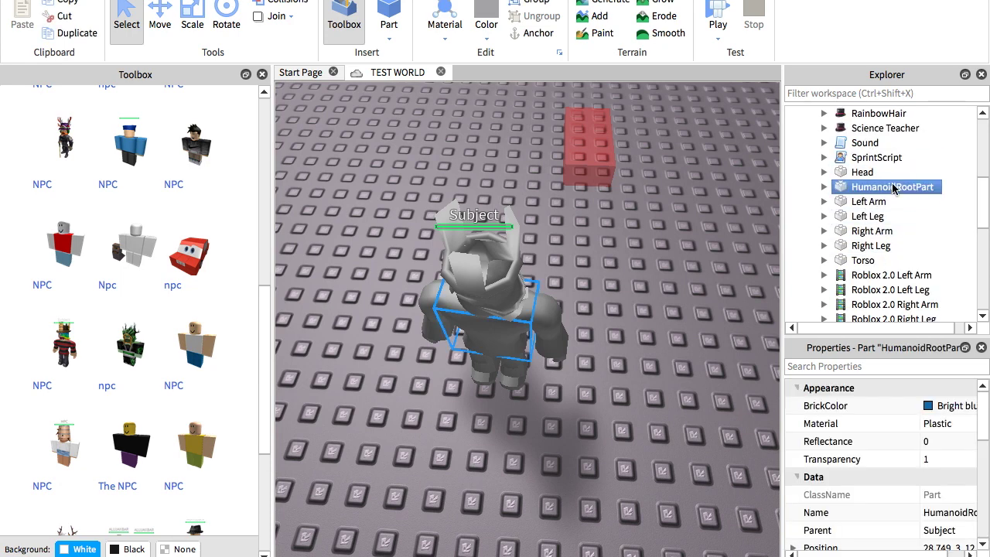
key("Delete")
Step: Collapse Subject in Explorer and open the READ ME!! script
scroll(851, 260, "down", 2)
scroll(867, 233, "up", 1)
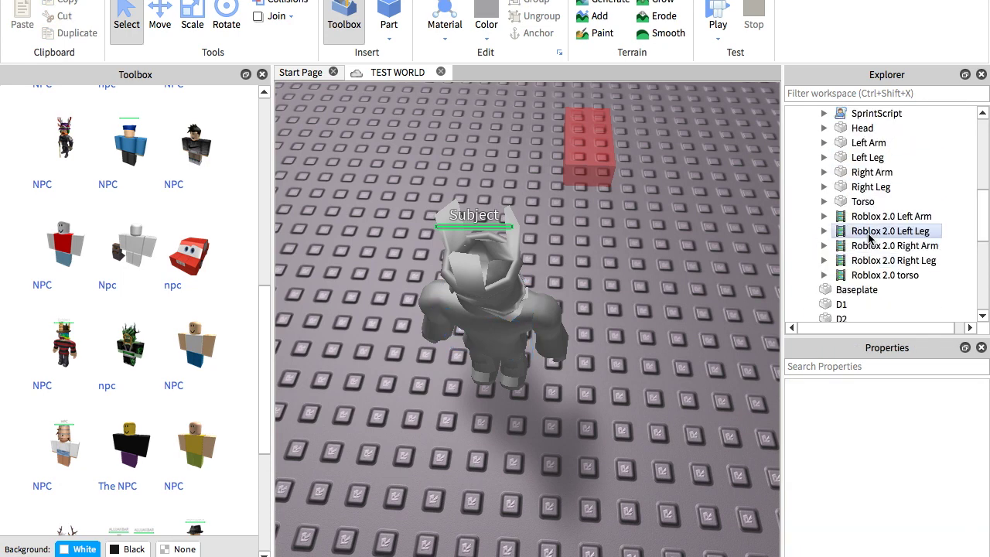
scroll(868, 235, "up", 4)
scroll(869, 237, "up", 2)
scroll(868, 234, "up", 1)
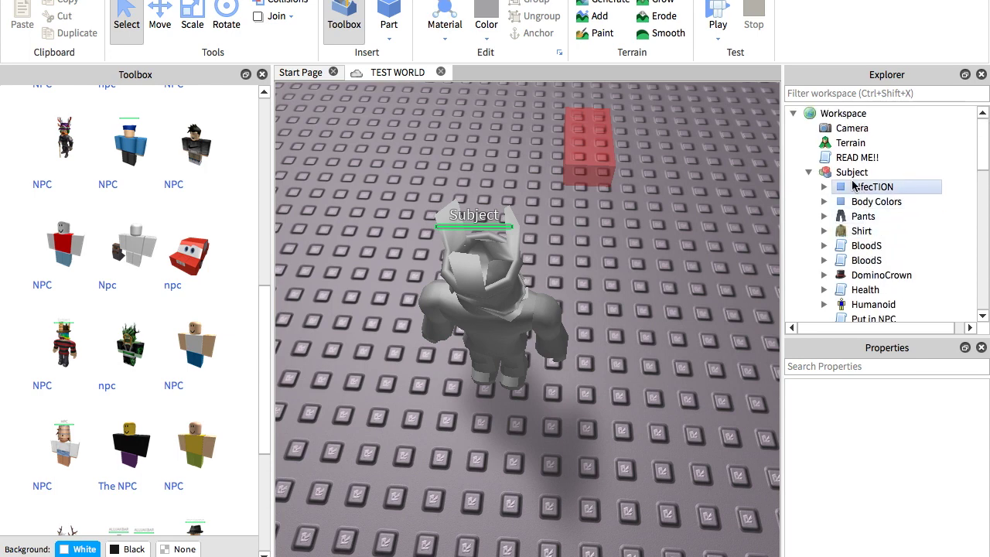
scroll(864, 232, "down", 2)
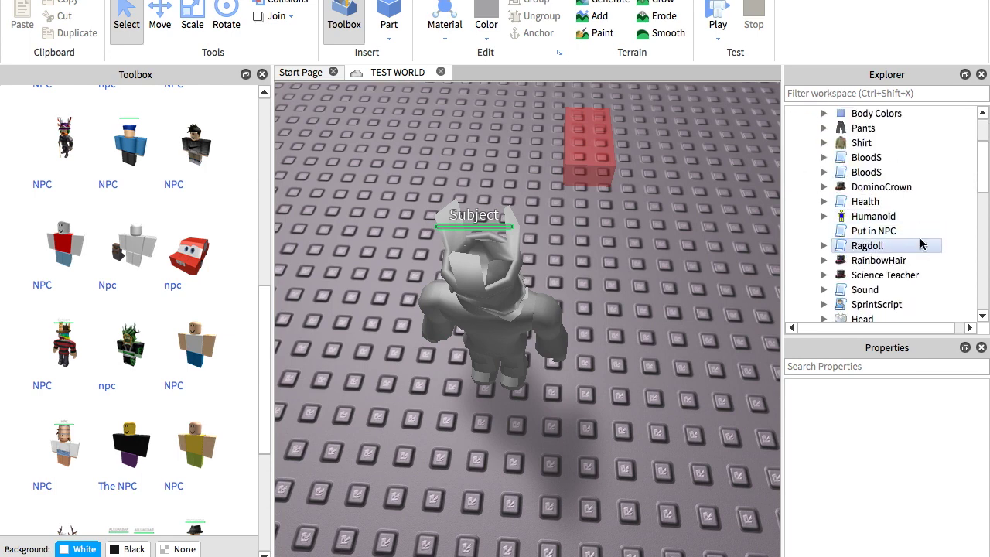
scroll(922, 244, "up", 2)
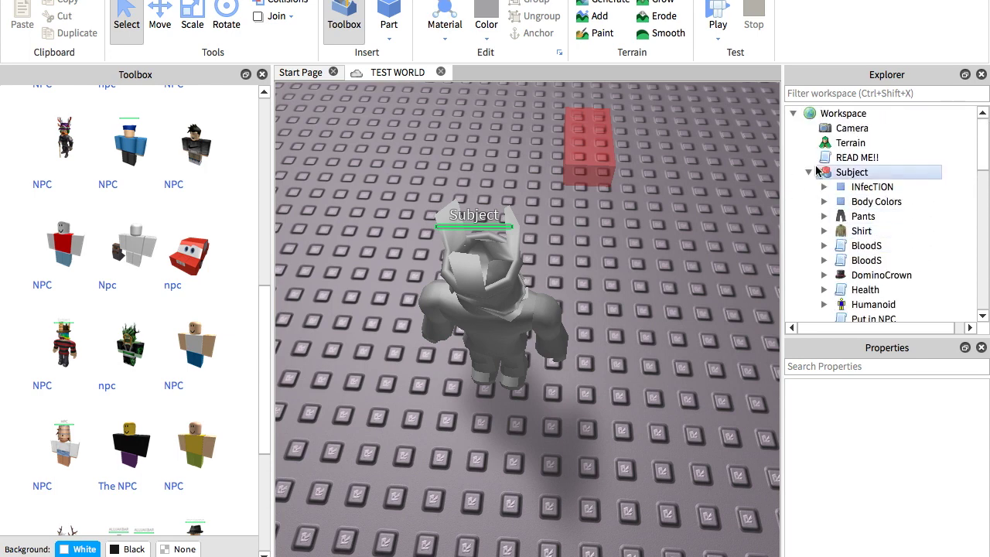
left_click(809, 172)
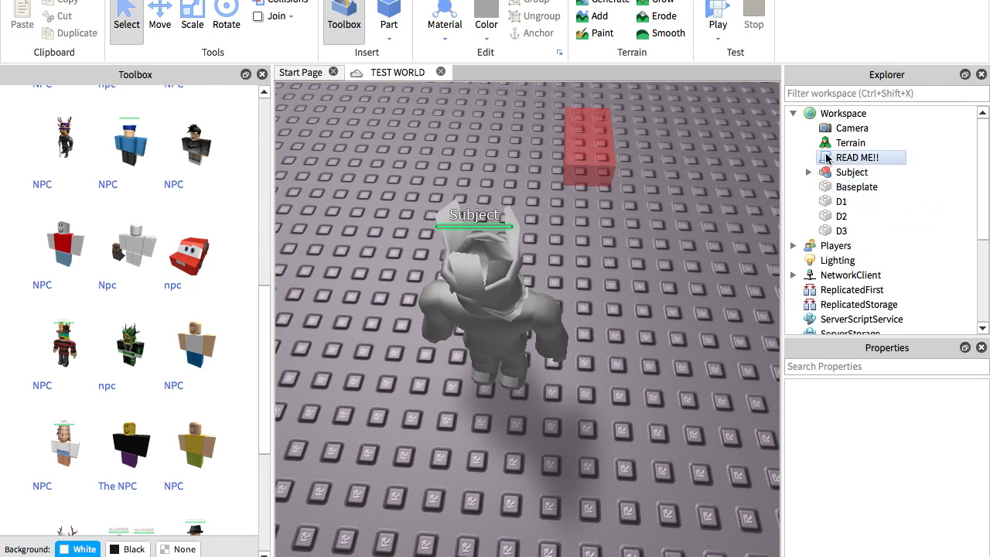
double_click(827, 158)
Step: Change line 10 from script.Parent.Person to script.Parent.Subject using autocomplete
scroll(593, 254, "right", 2)
scroll(591, 255, "right", 5)
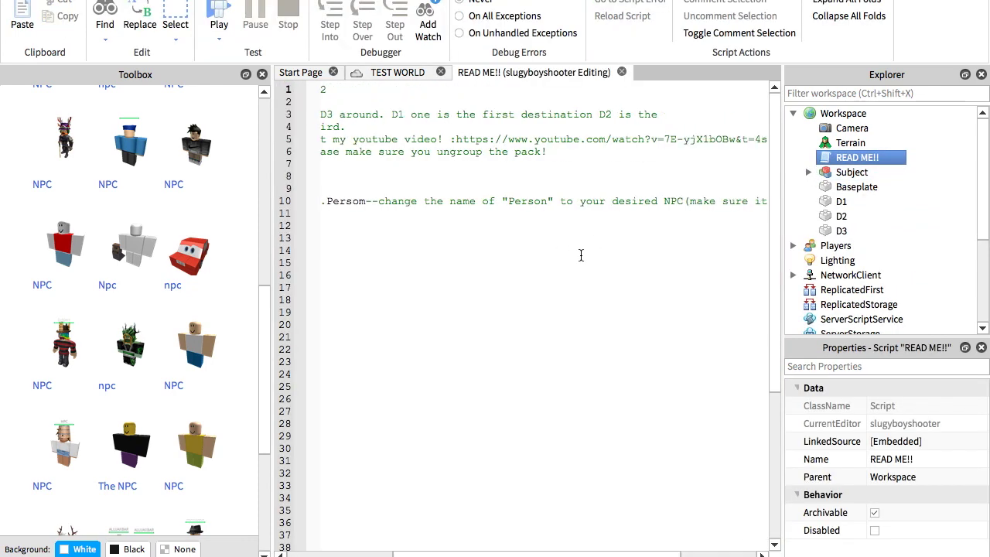
scroll(590, 257, "left", 5)
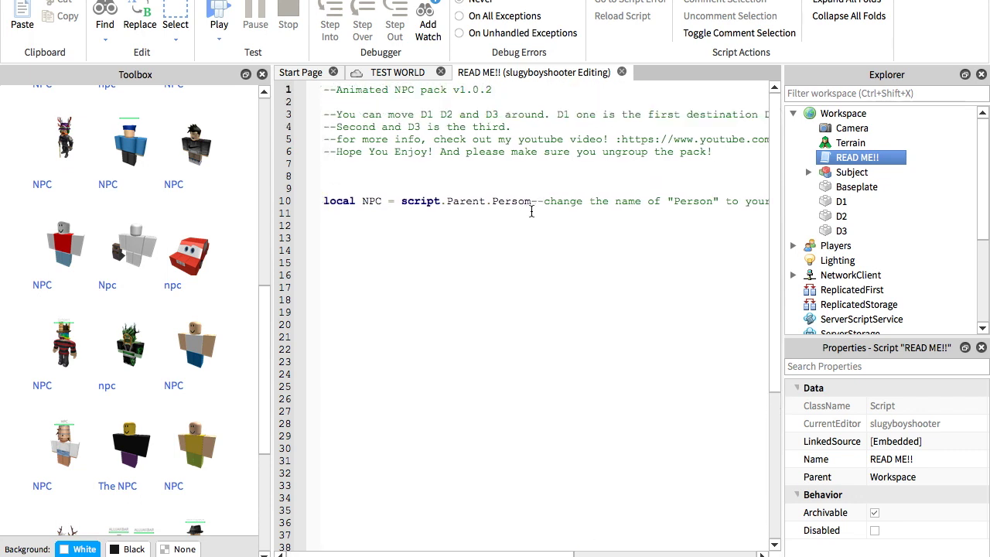
scroll(534, 212, "right", 1)
scroll(545, 220, "right", 10)
scroll(626, 198, "left", 12)
scroll(592, 215, "down", 6)
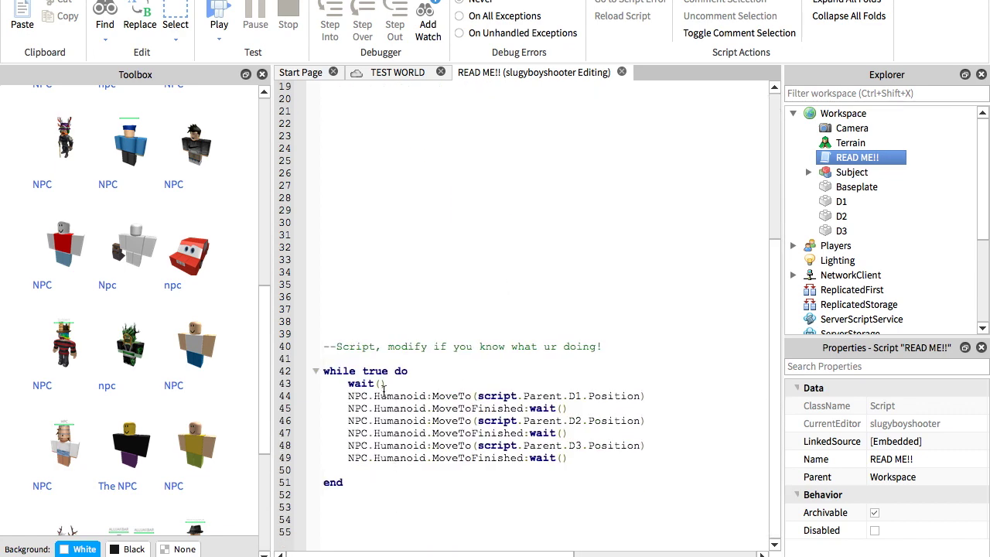
scroll(468, 348, "up", 6)
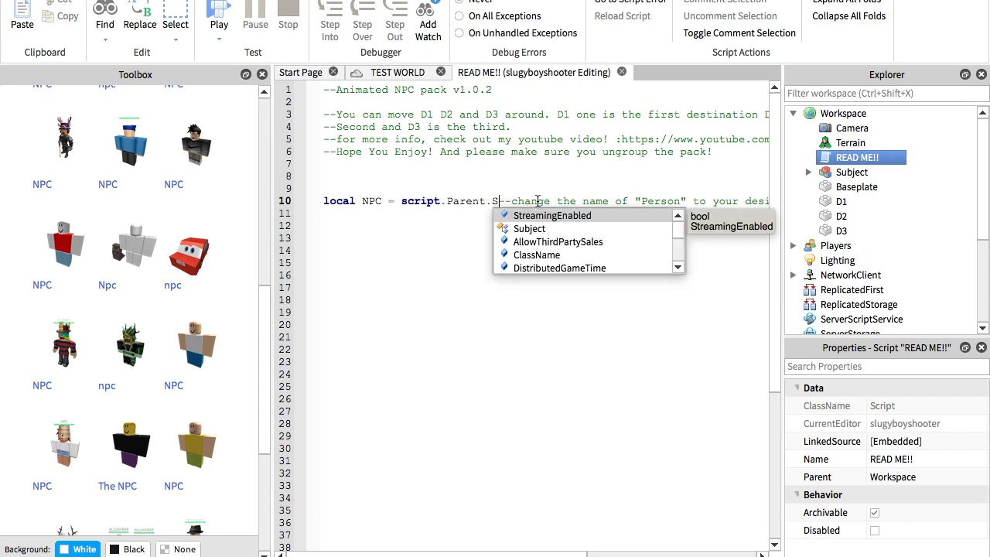
type("Sub")
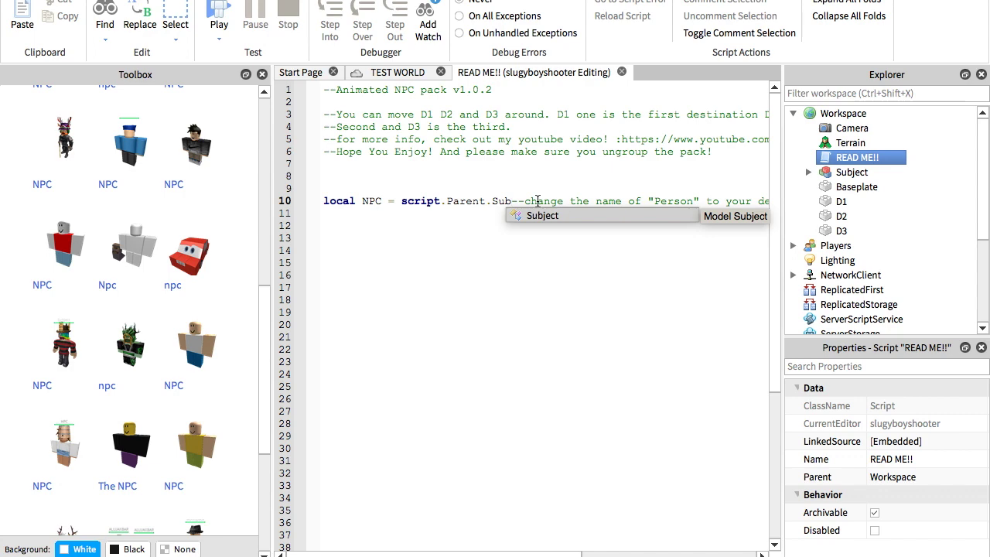
key("Tab")
Step: Run the world from the TEST WORLD tab so Subject starts walking
left_click(386, 73)
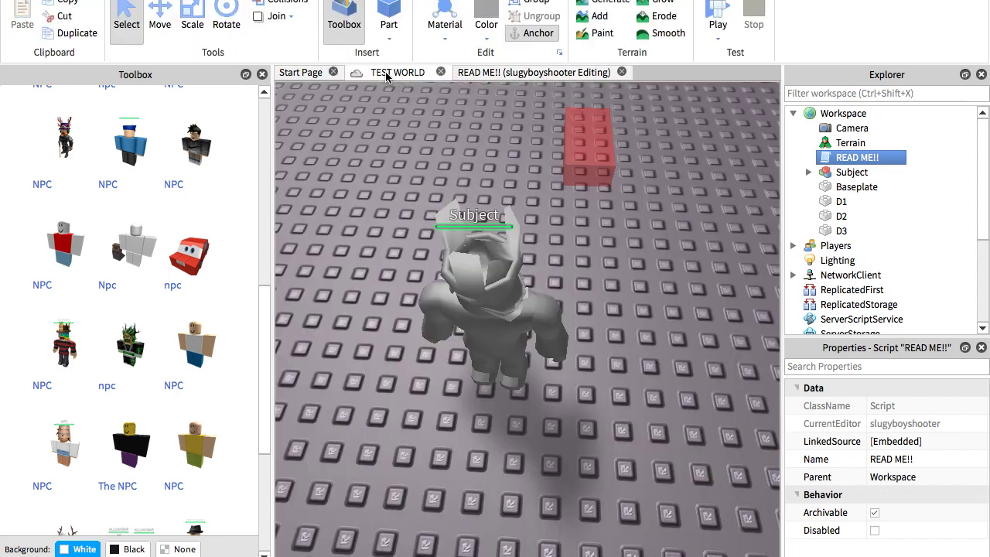
left_click(713, 37)
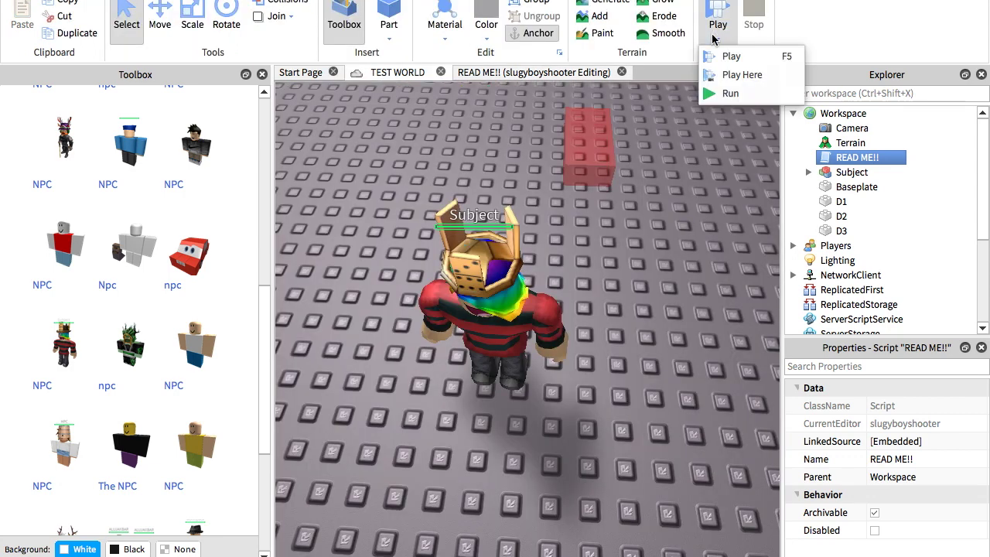
left_click(713, 93)
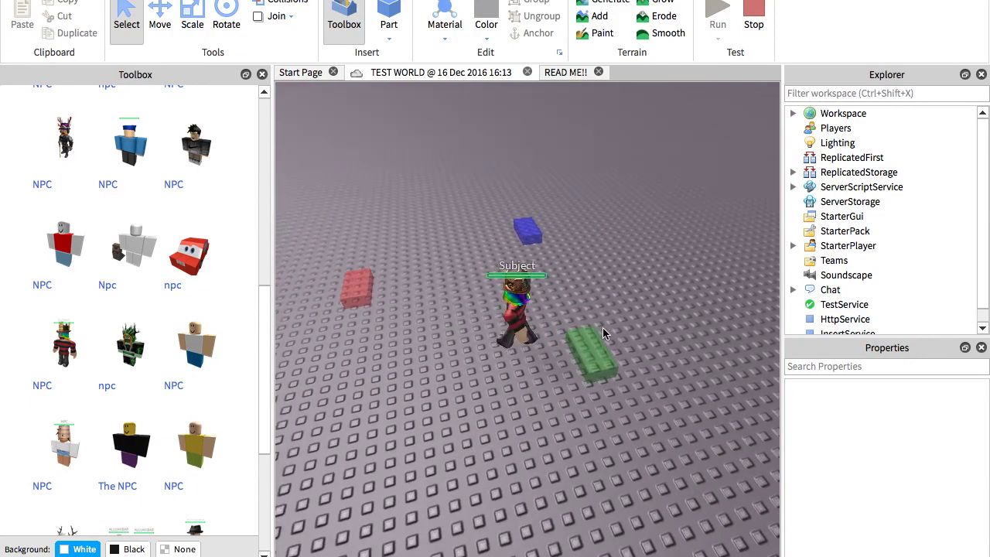
left_click(602, 331)
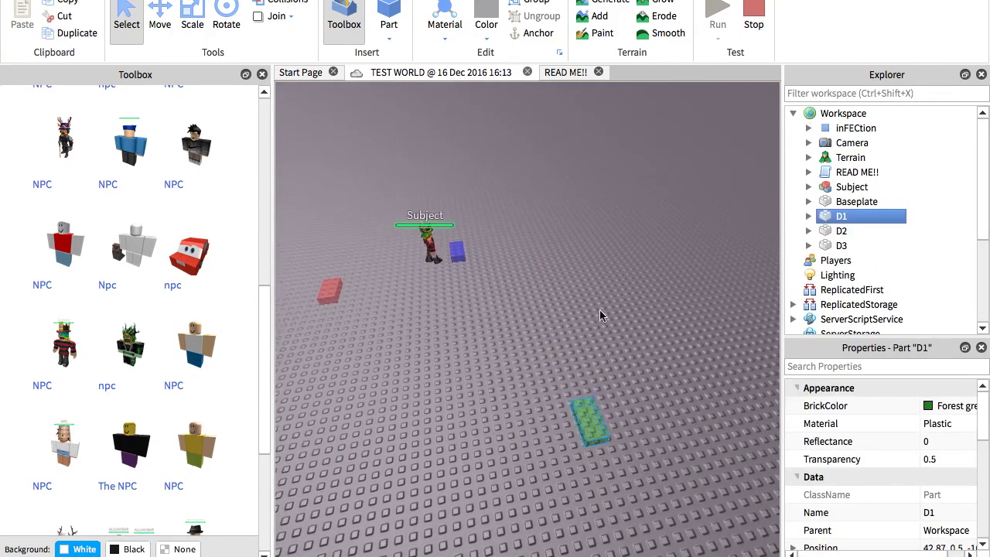
right_click_drag(602, 316, 486, 309)
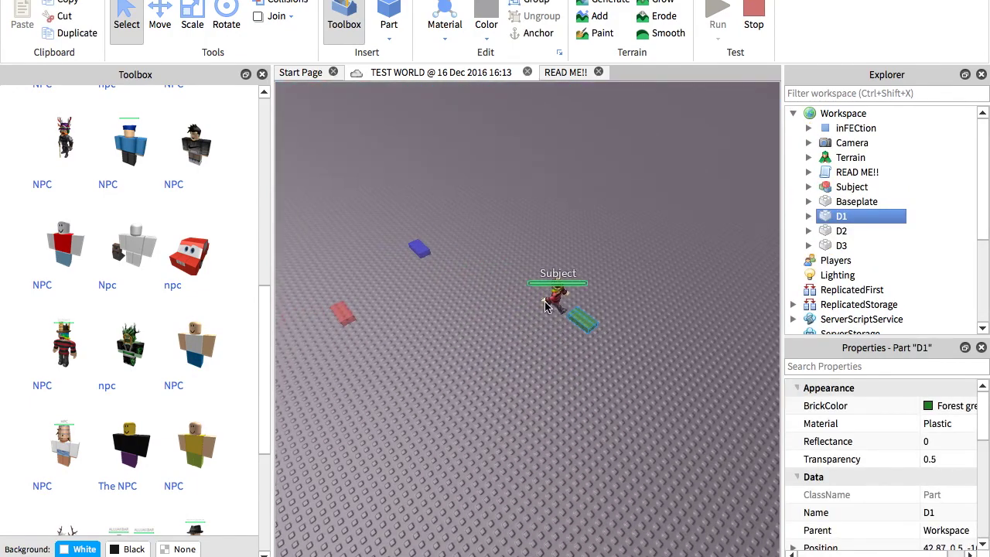
Step: Inspect destination parts D1, D2 and D3 while Subject walks among them
left_click_drag(406, 311, 460, 410)
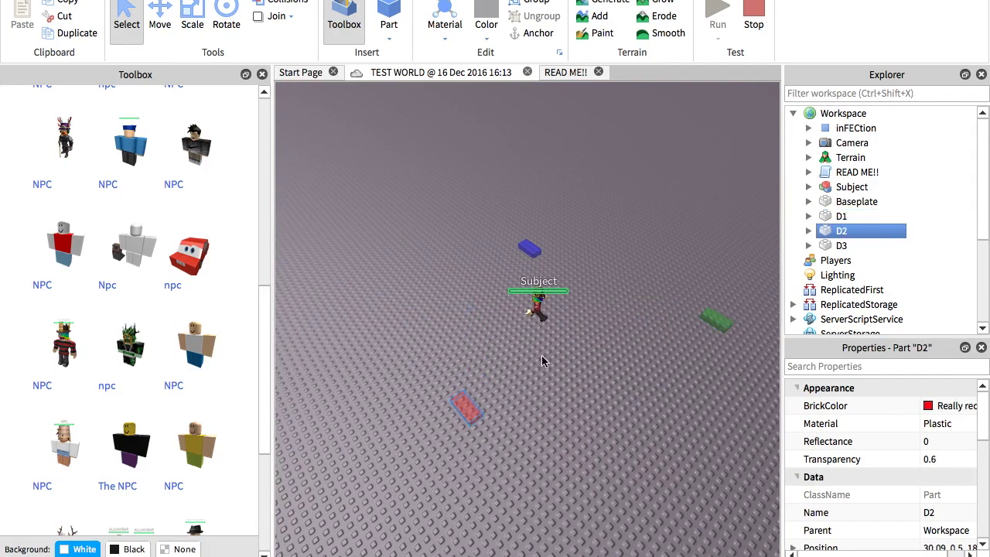
right_click_drag(565, 341, 564, 349)
scroll(565, 348, "up", 3)
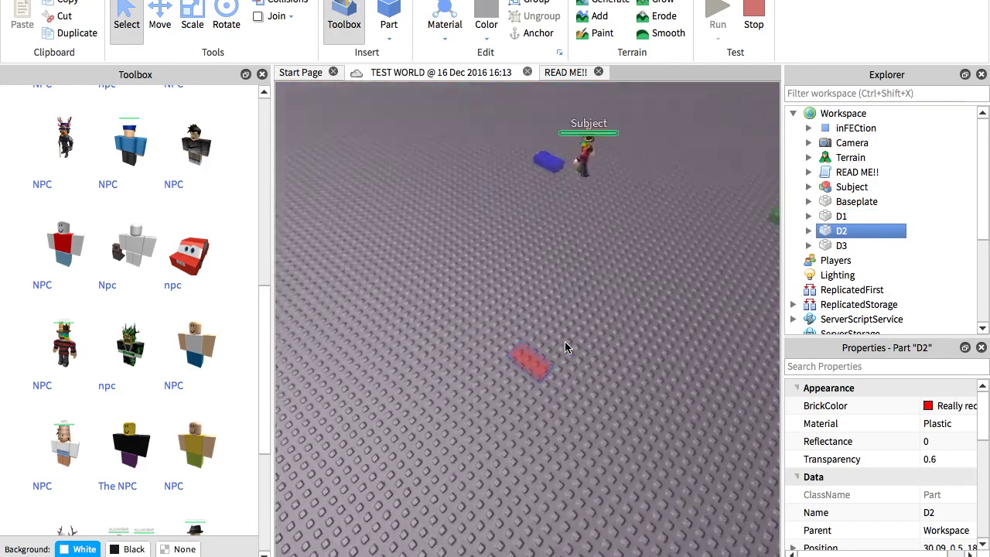
left_click(842, 216)
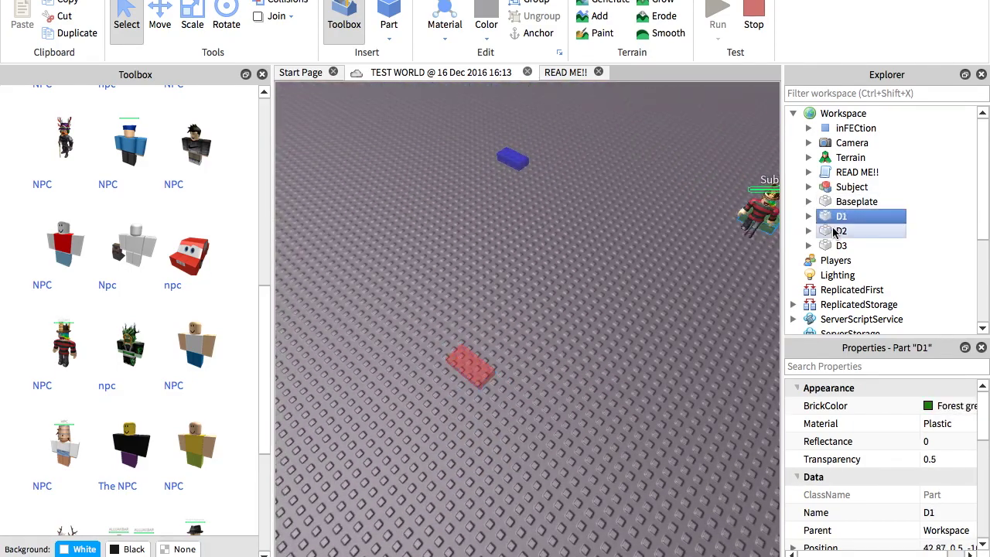
left_click(837, 231)
left_click(837, 245)
left_click(639, 155)
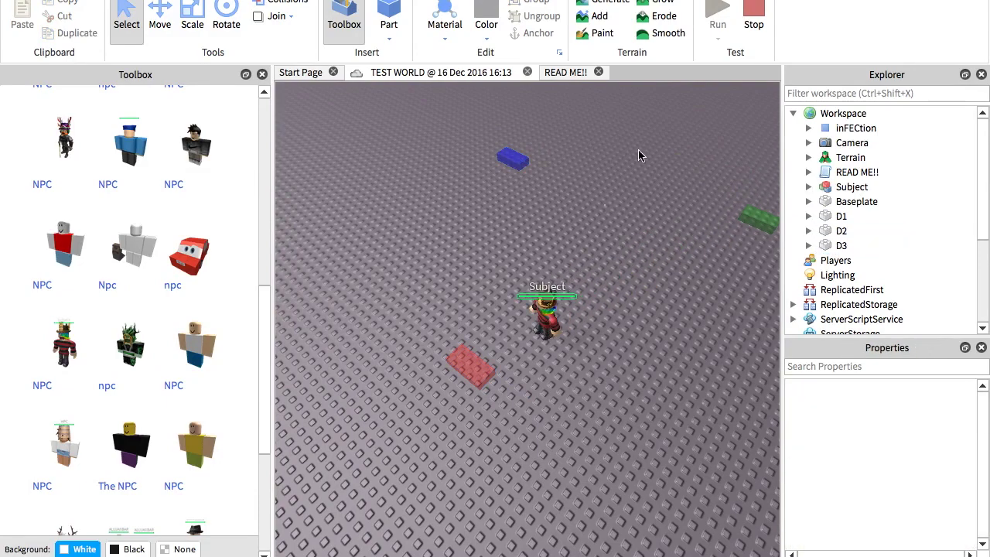
right_click_drag(639, 154, 683, 308)
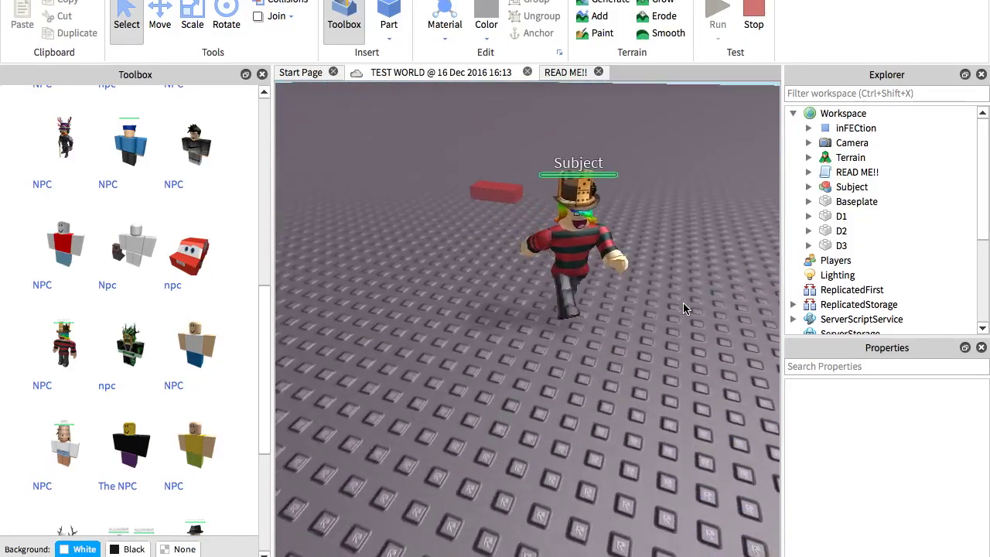
scroll(576, 348, "down", 5)
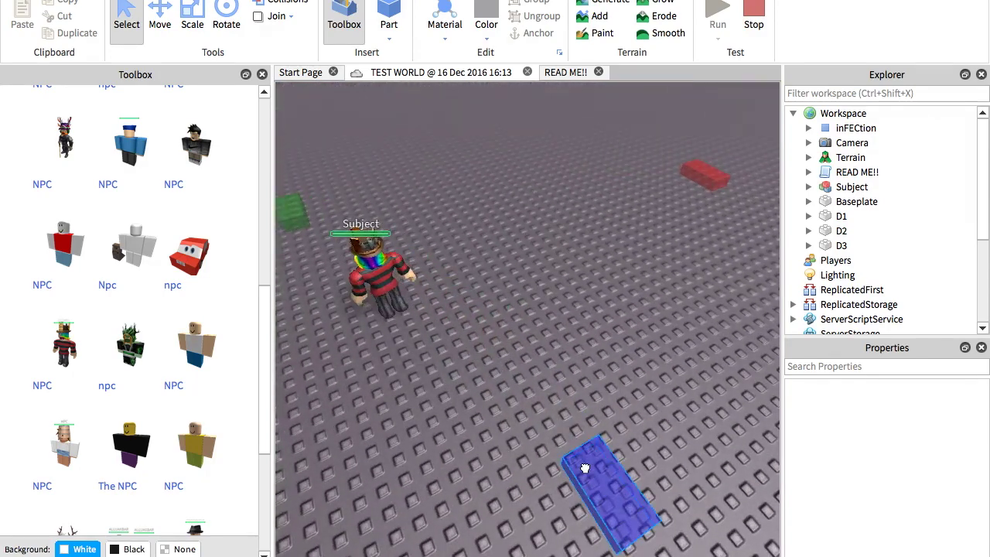
left_click(956, 245)
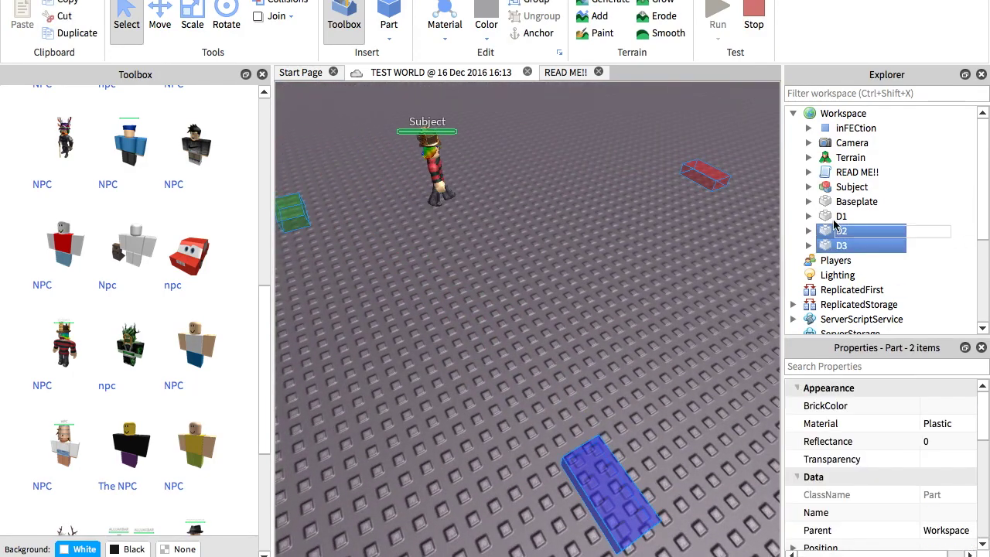
Step: Set Transparency to 1 on D1, D2 and D3 together
left_click(944, 216, "shift")
left_click(943, 441)
left_click(932, 459)
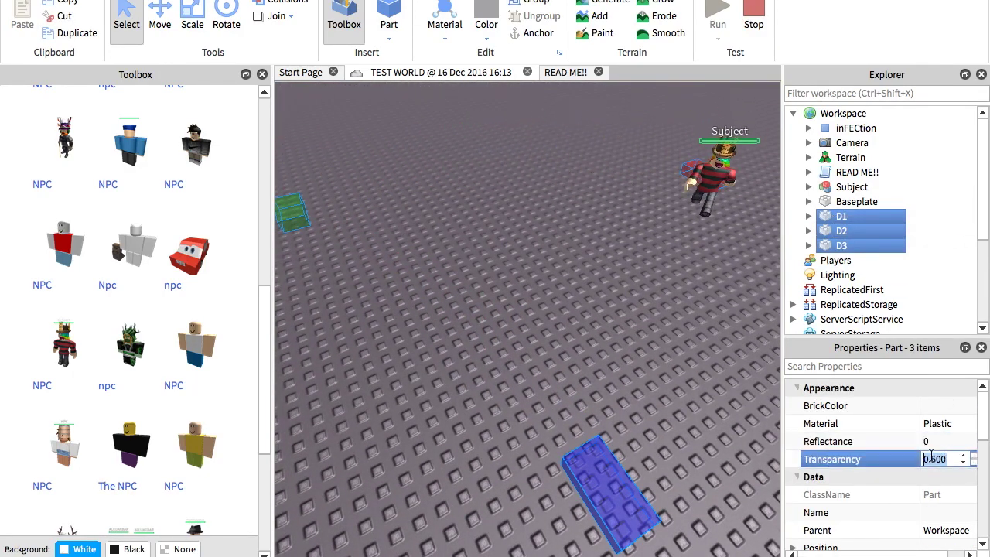
type("1")
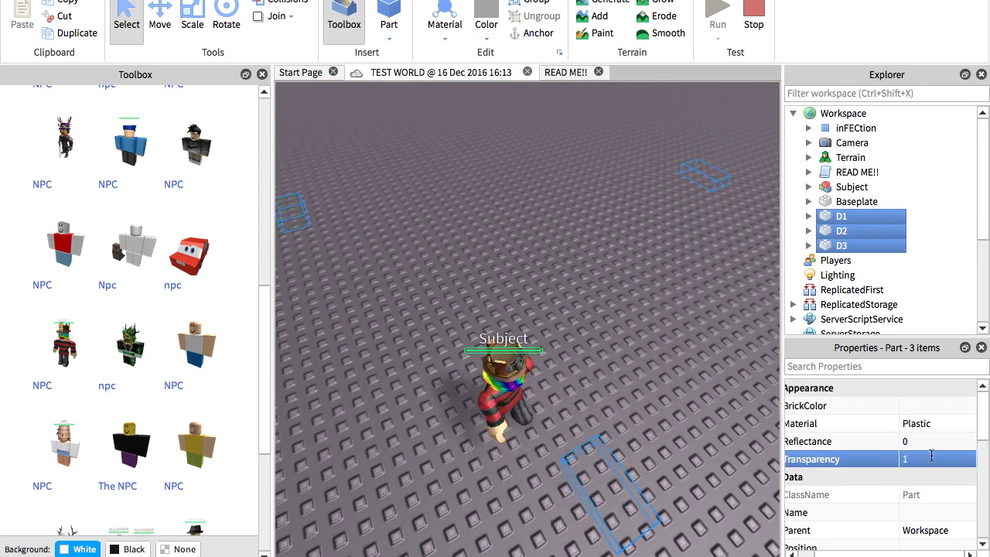
left_click(658, 374)
Step: Check the properties of D3, D2 and D1, then stop the test
left_click(608, 510)
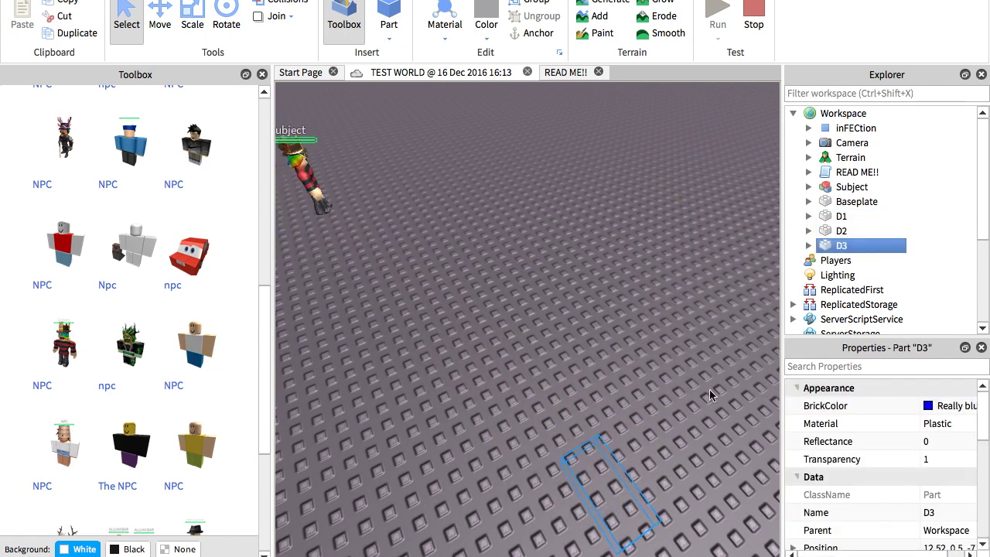
left_click(821, 203)
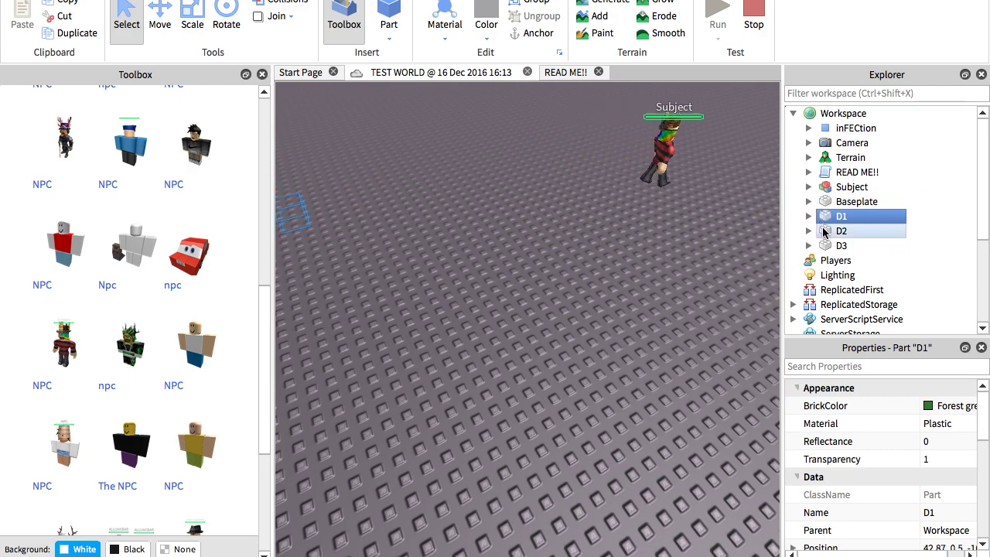
left_click(828, 231)
left_click(837, 245)
left_click(837, 217)
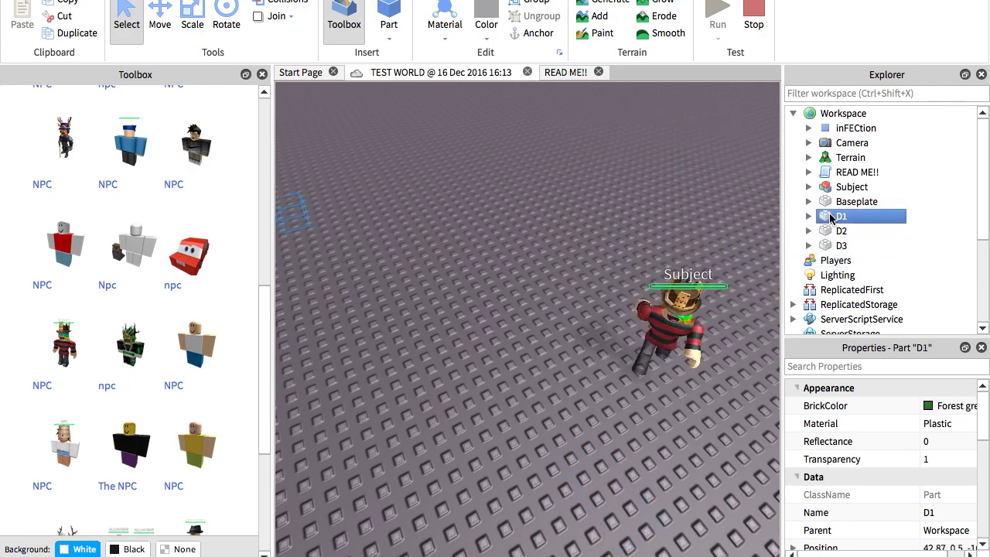
left_click(837, 231)
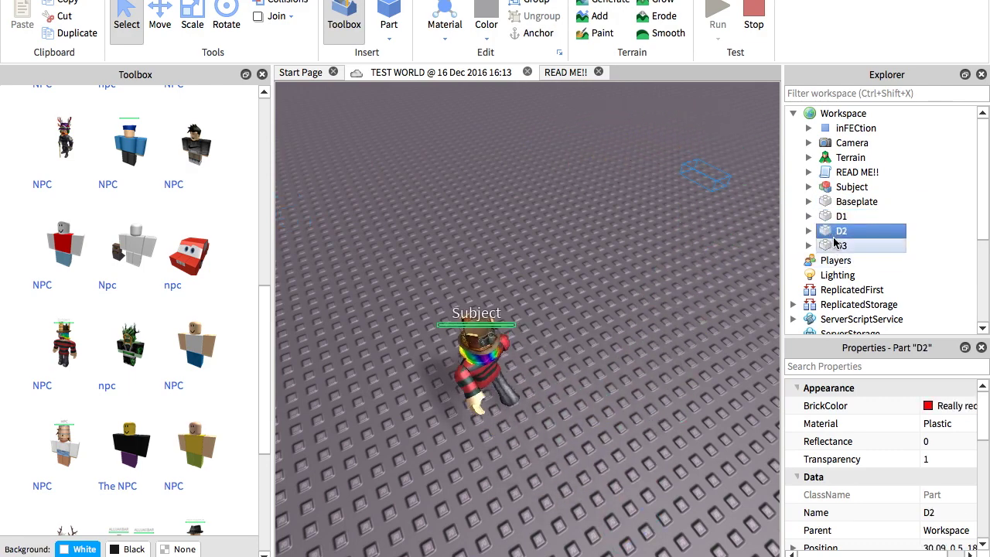
left_click(753, 15)
Step: Insert a new part beside the coloured blocks and rename it D4
scroll(646, 316, "down", 10)
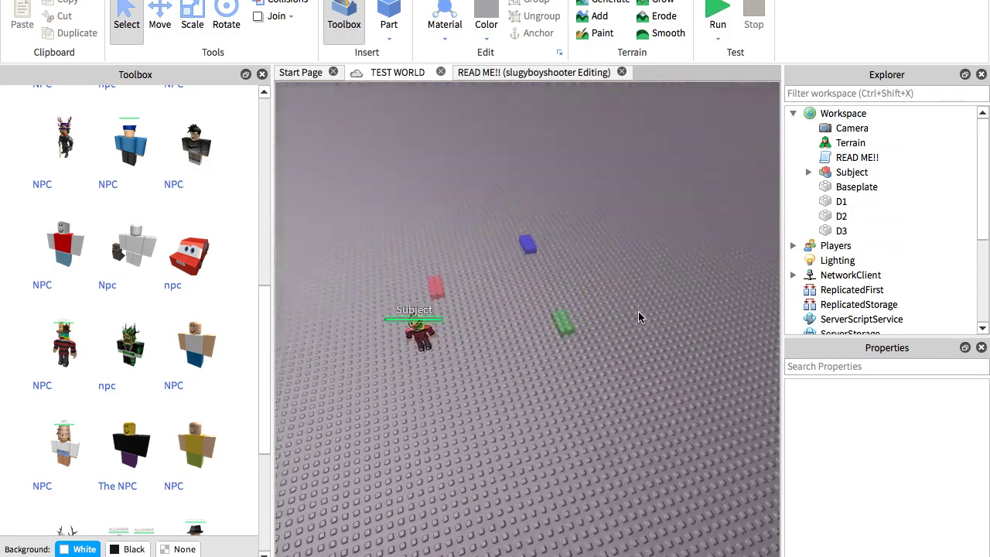
scroll(638, 318, "up", 3)
right_click_drag(639, 317, 641, 314)
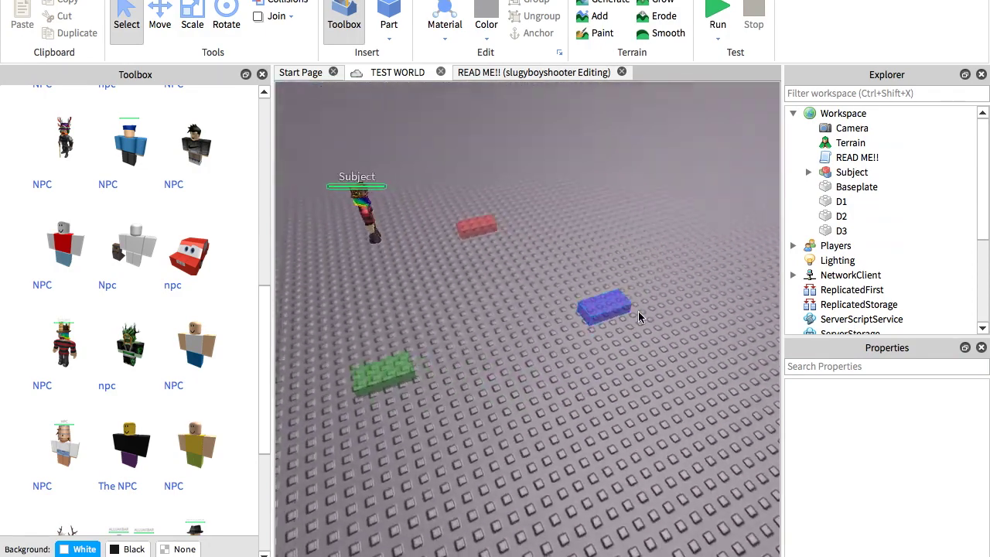
scroll(641, 314, "up", 3)
key("s")
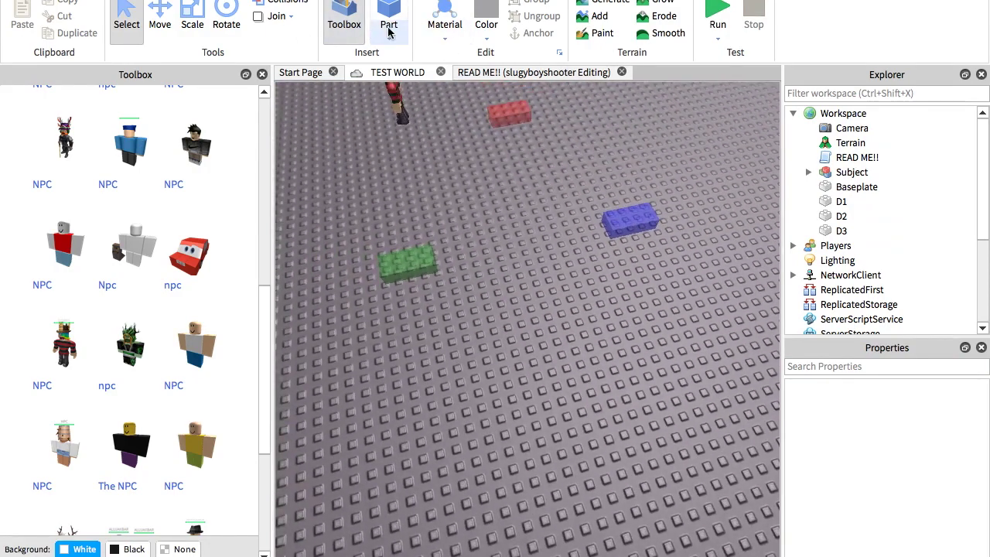
left_click(389, 27)
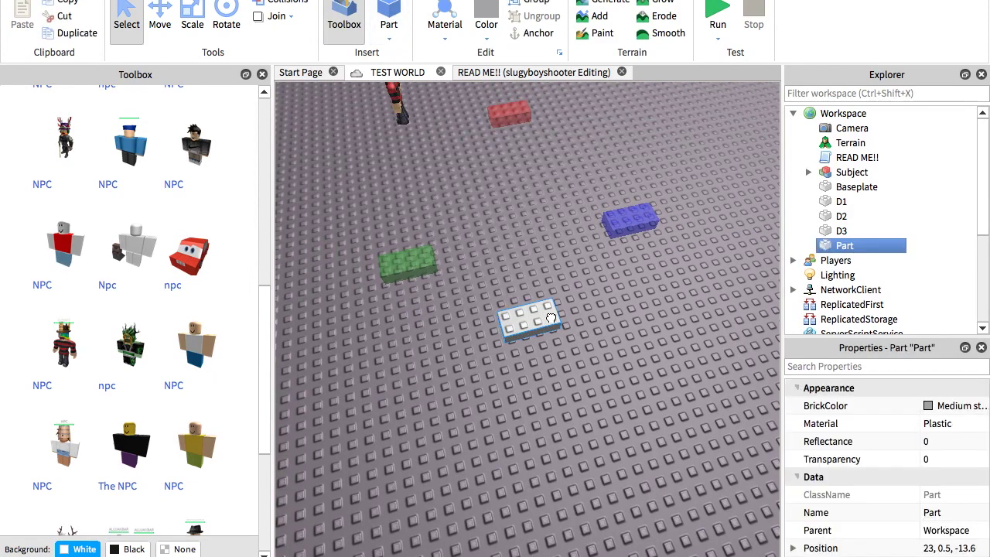
left_click_drag(526, 312, 593, 330)
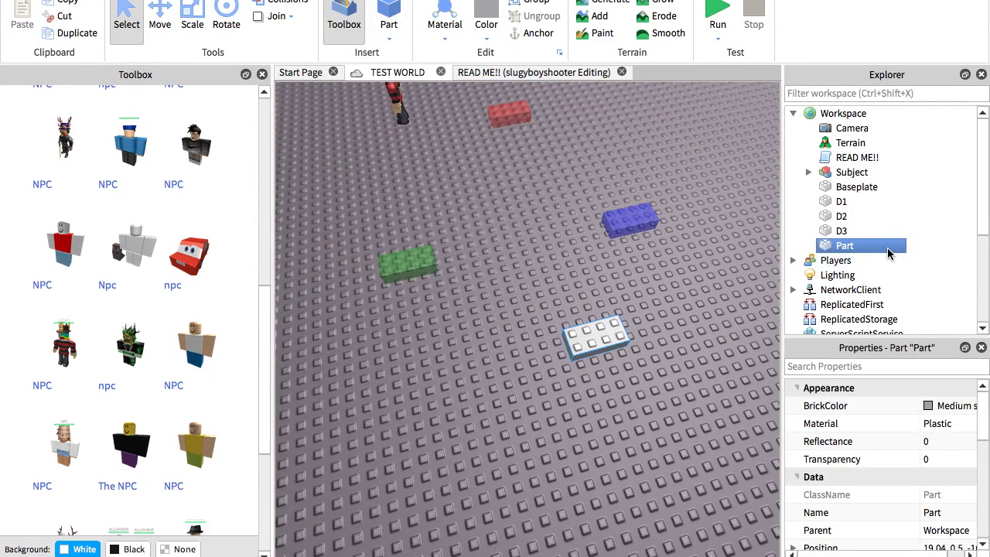
left_click(889, 261)
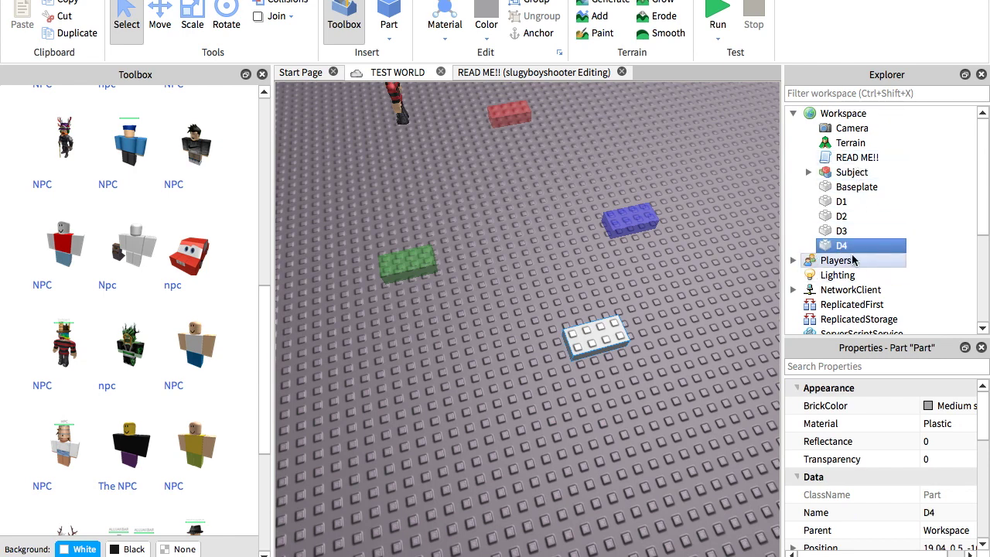
Step: Open the READ ME!! script at the end of the walking loop
left_click(850, 172)
double_click(854, 158)
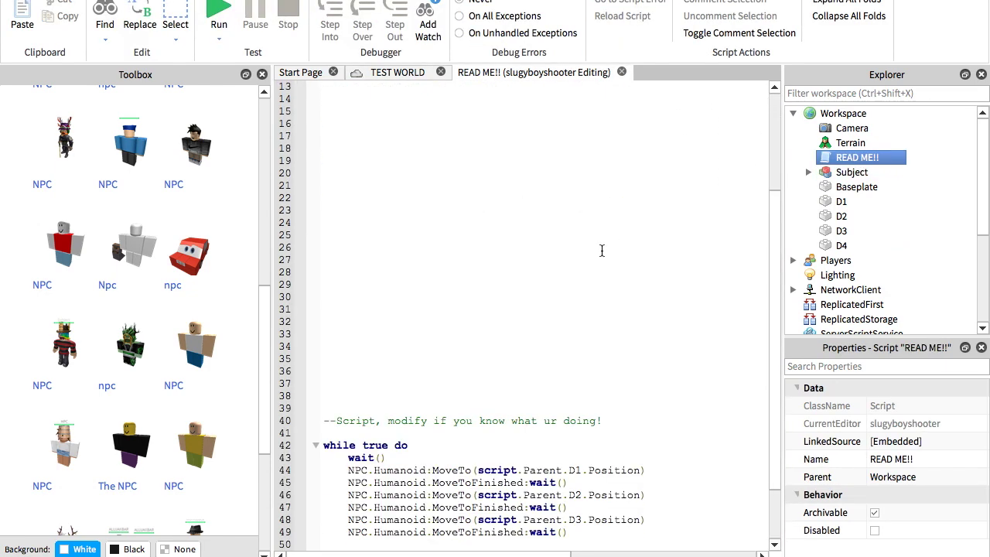
scroll(602, 250, "down", 2)
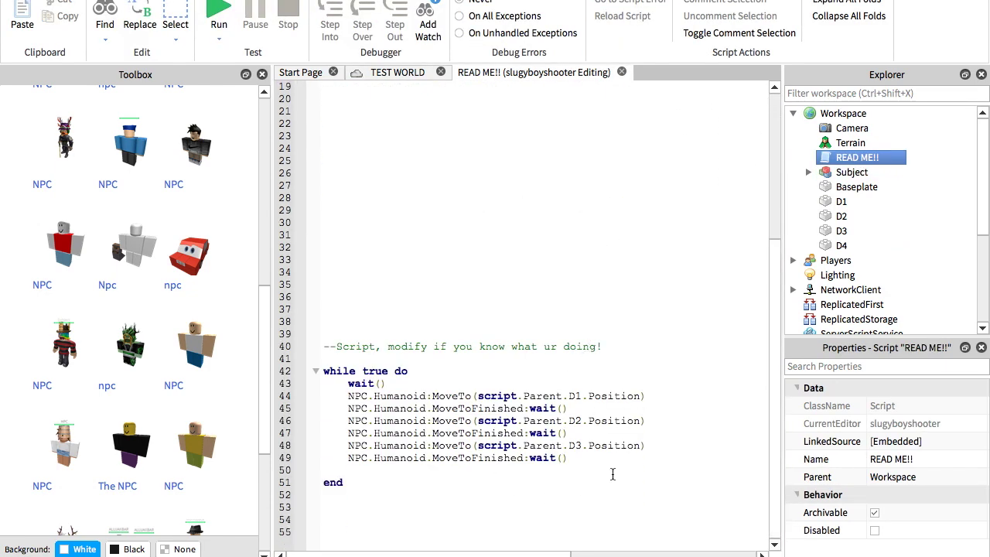
Step: Paste a copy of the D3 move-and-wait lines below them as the D4 move
left_click_drag(588, 459, 562, 448)
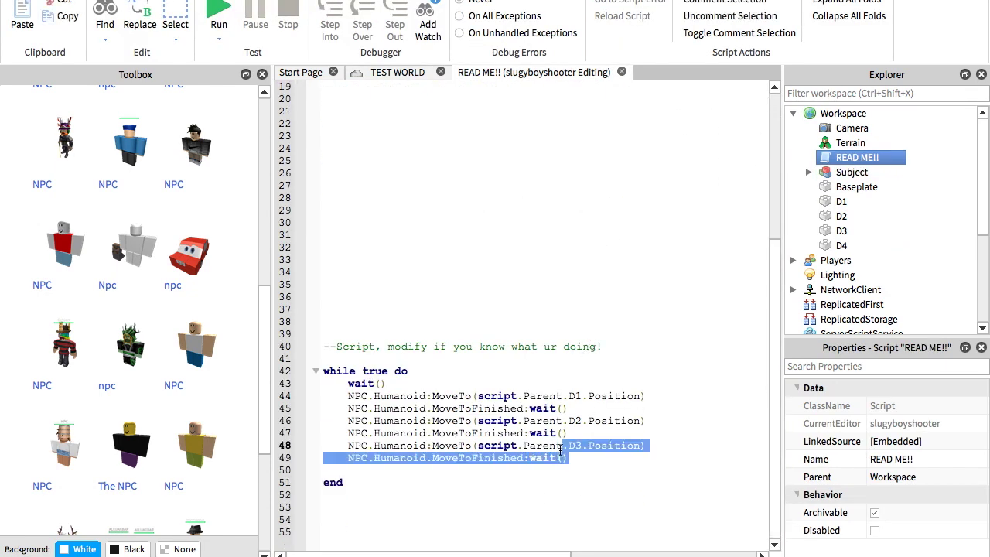
left_click(510, 358)
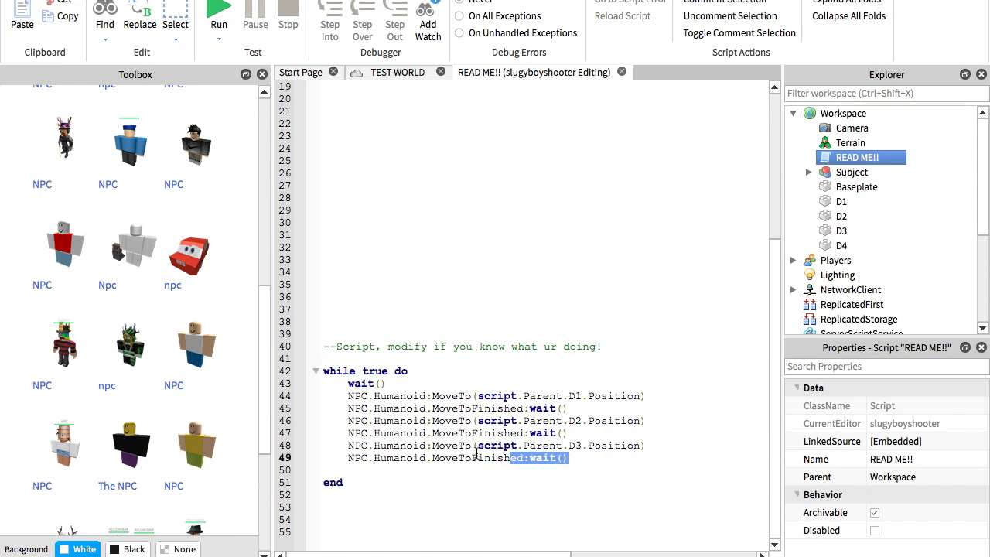
left_click_drag(477, 457, 330, 449)
key("ctrl+c")
left_click(609, 462)
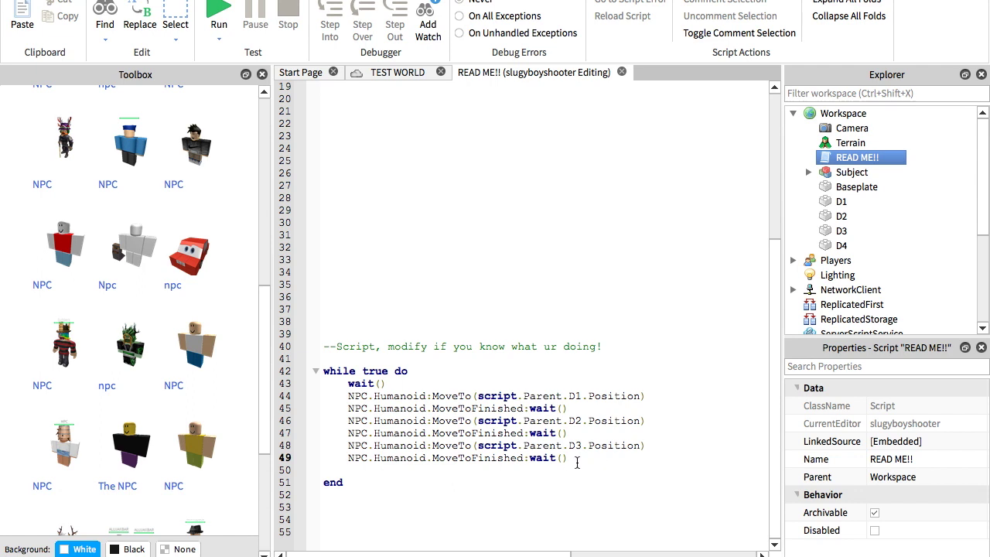
left_click_drag(477, 457, 360, 445)
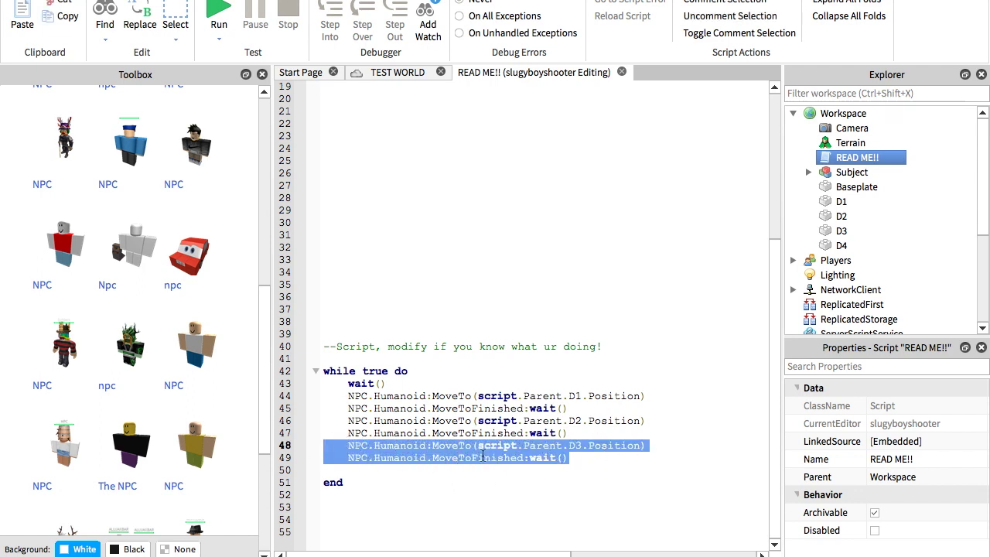
left_click(595, 459)
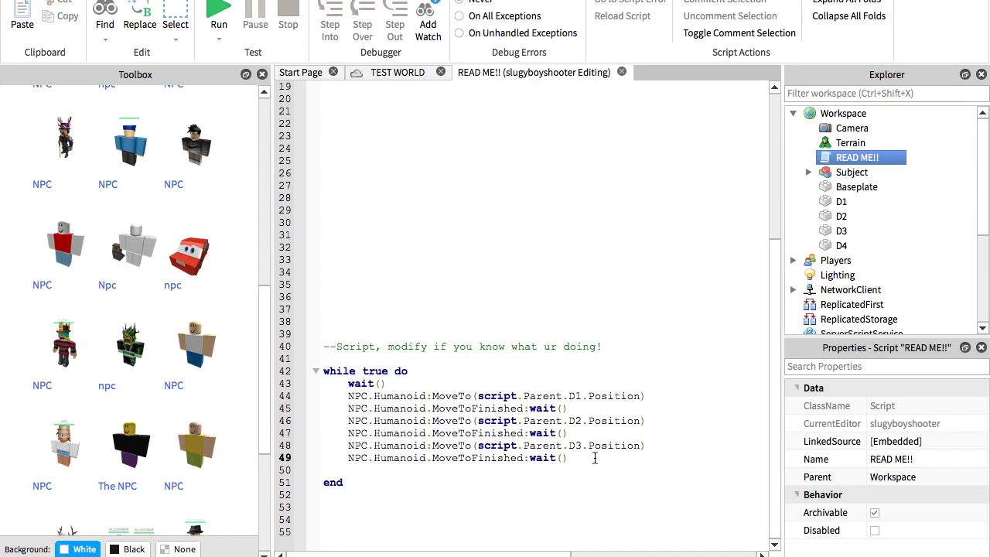
key("ctrl+v")
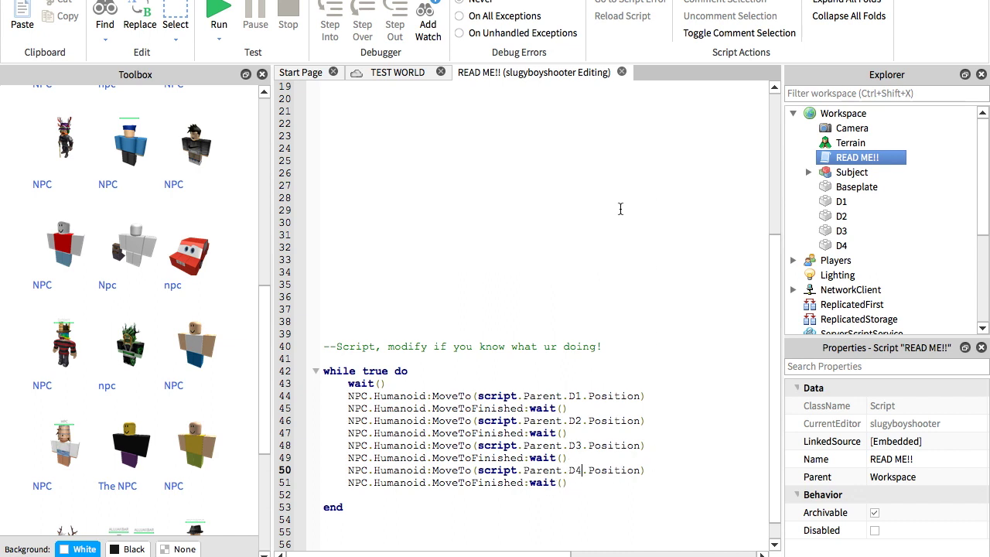
left_click(379, 72)
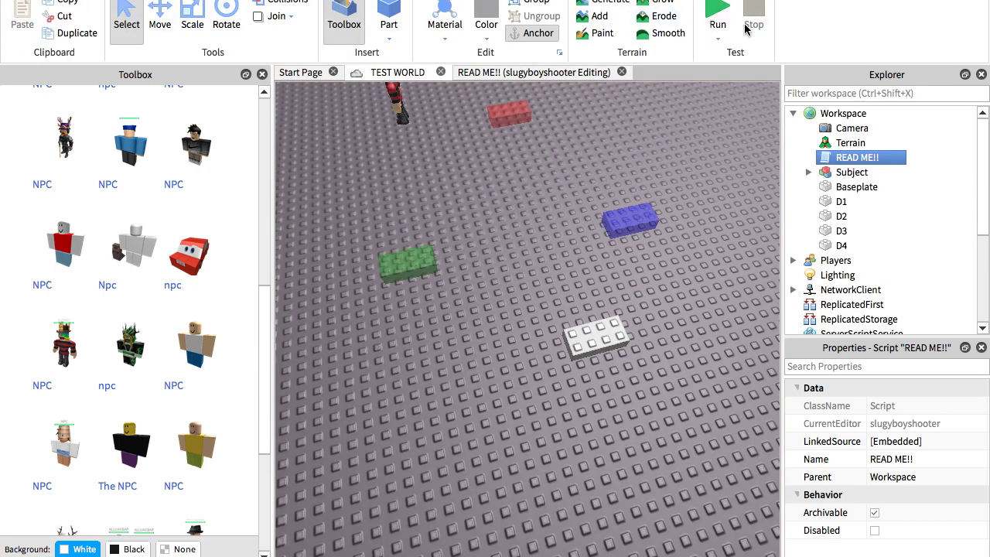
Step: Start a test run and follow Subject walking to the blocks, including D4
left_click(706, 10)
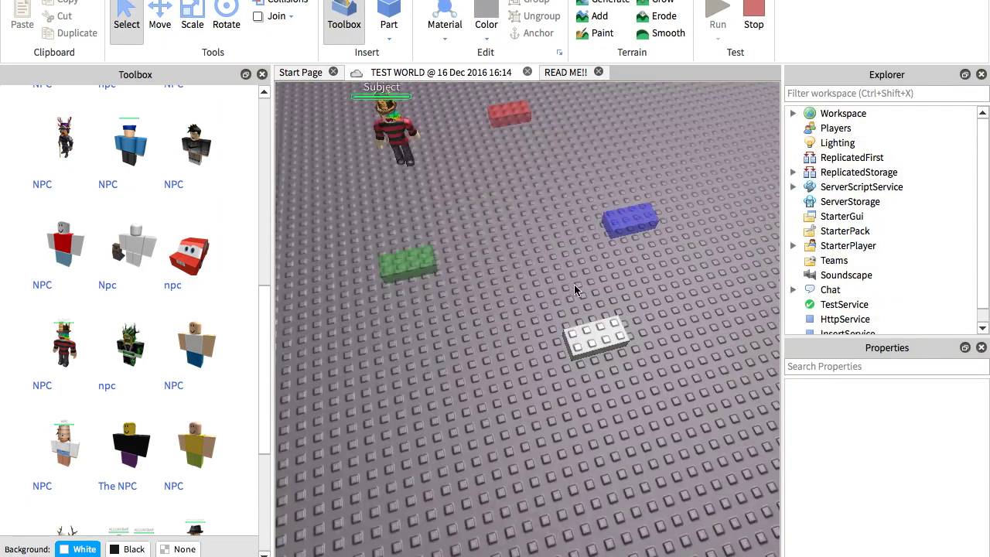
key("s")
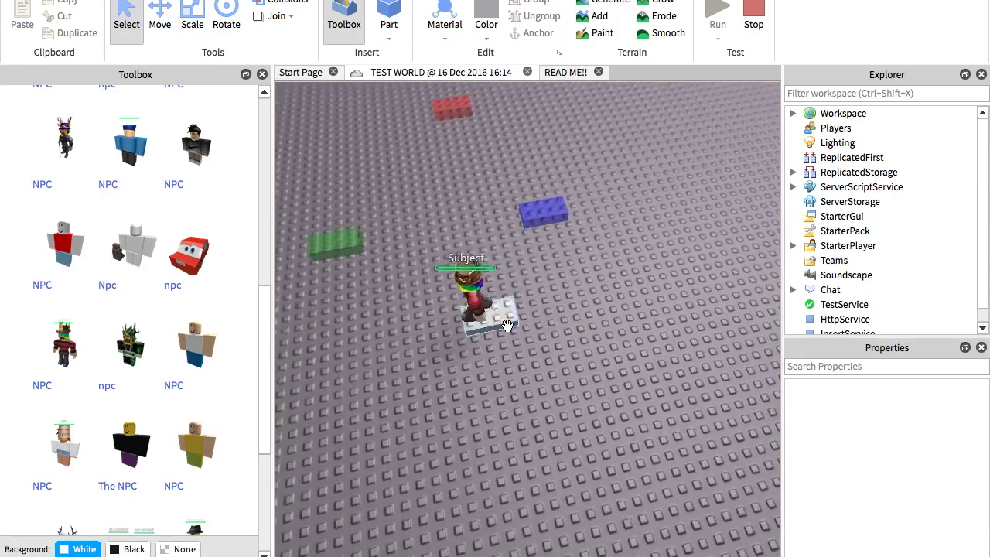
right_click_drag(535, 309, 507, 325)
scroll(506, 325, "down", 5)
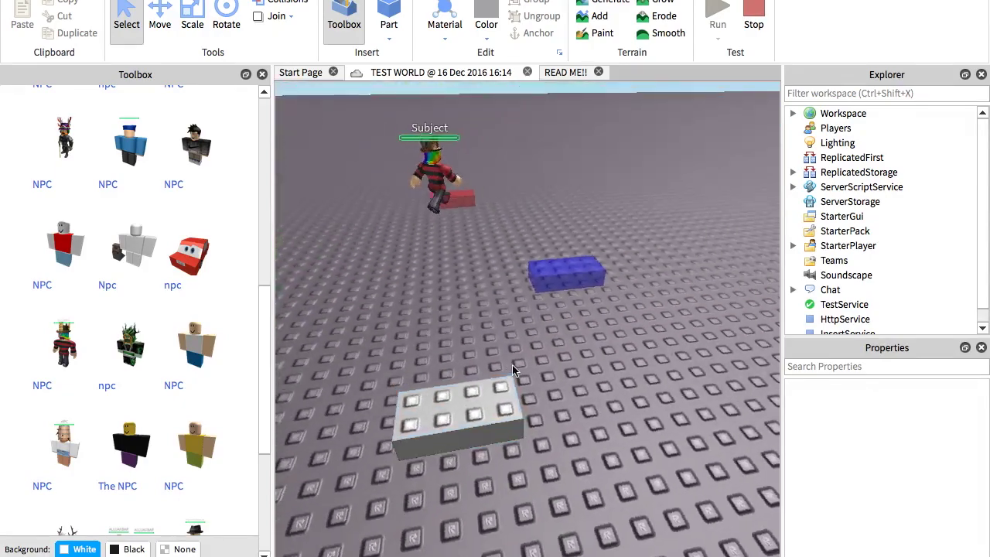
scroll(512, 365, "up", 10)
scroll(512, 365, "down", 5)
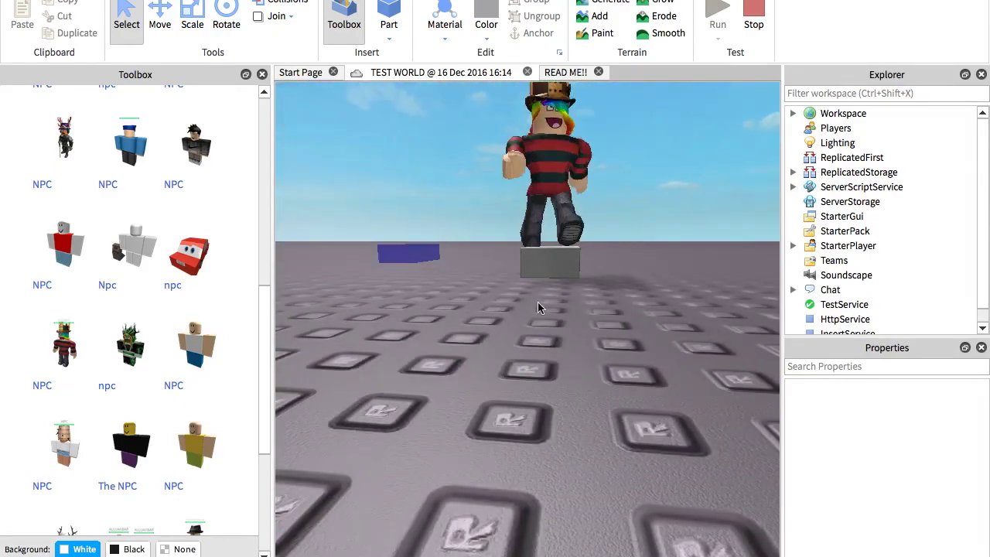
left_click(548, 257)
Step: Drag block D4 to a new spot on the baseplate during the test
scroll(931, 439, "down", 1)
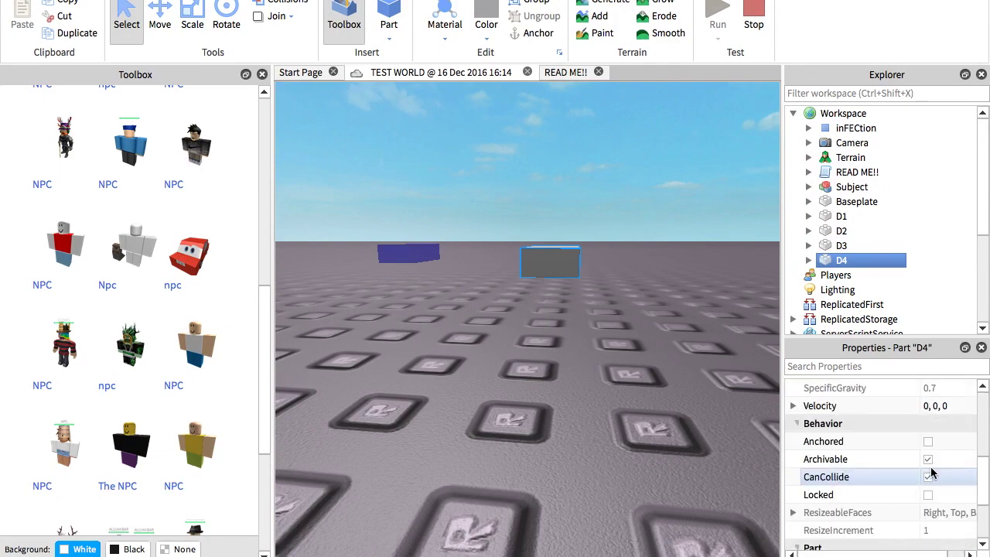
scroll(656, 413, "up", 3)
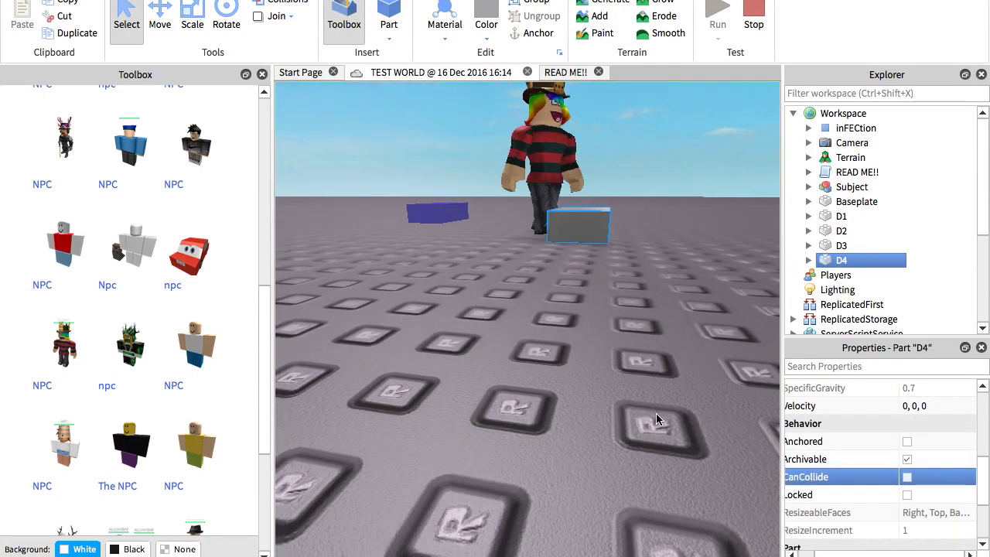
scroll(656, 413, "up", 3)
scroll(656, 413, "up", 3)
scroll(717, 381, "down", 8)
scroll(717, 377, "down", 5)
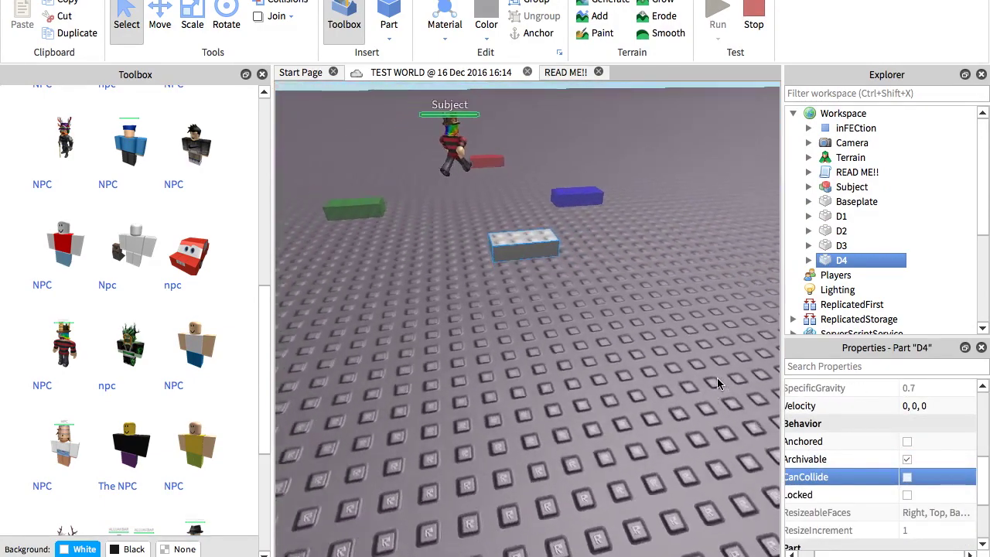
scroll(550, 272, "up", 3)
right_click_drag(551, 271, 562, 348)
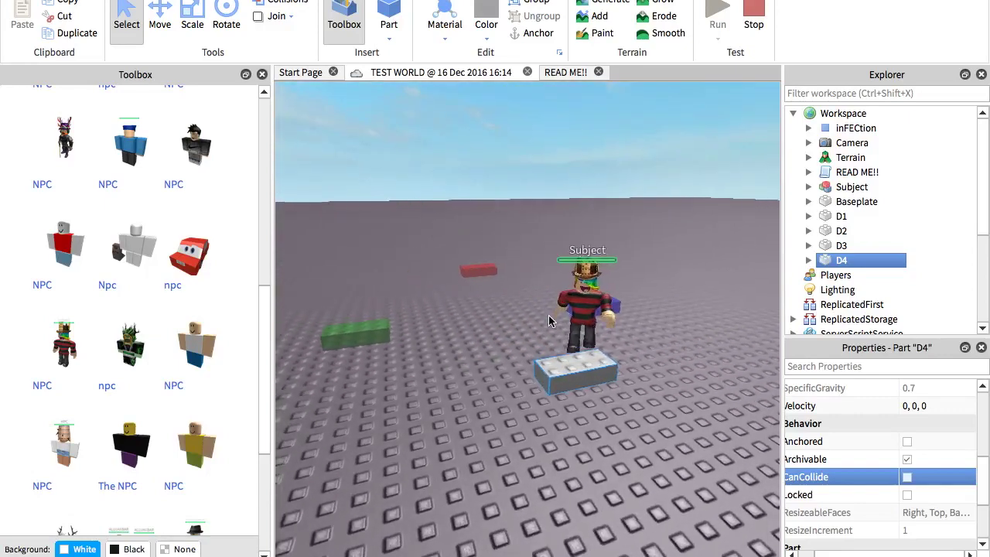
left_click(562, 348)
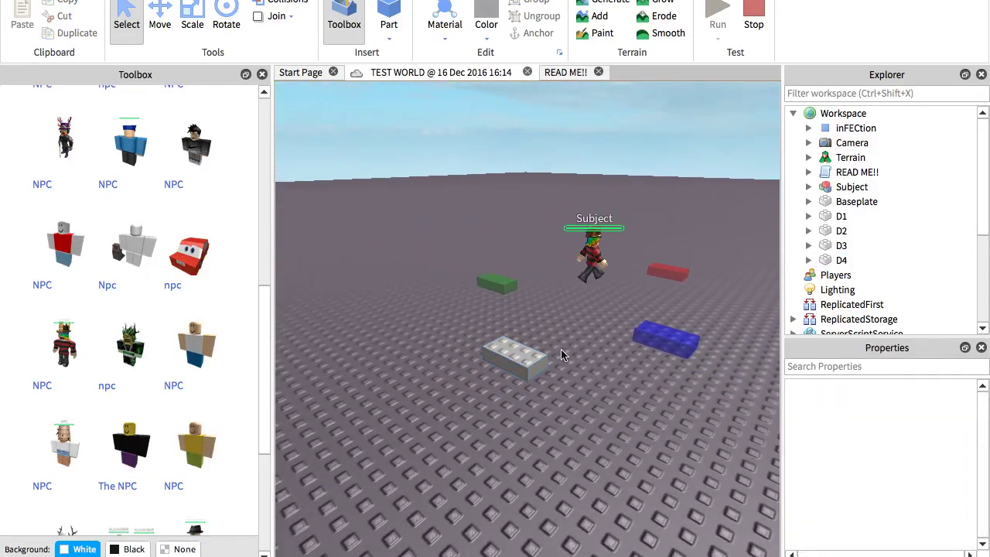
right_click_drag(561, 349, 564, 356)
left_click_drag(564, 356, 526, 387)
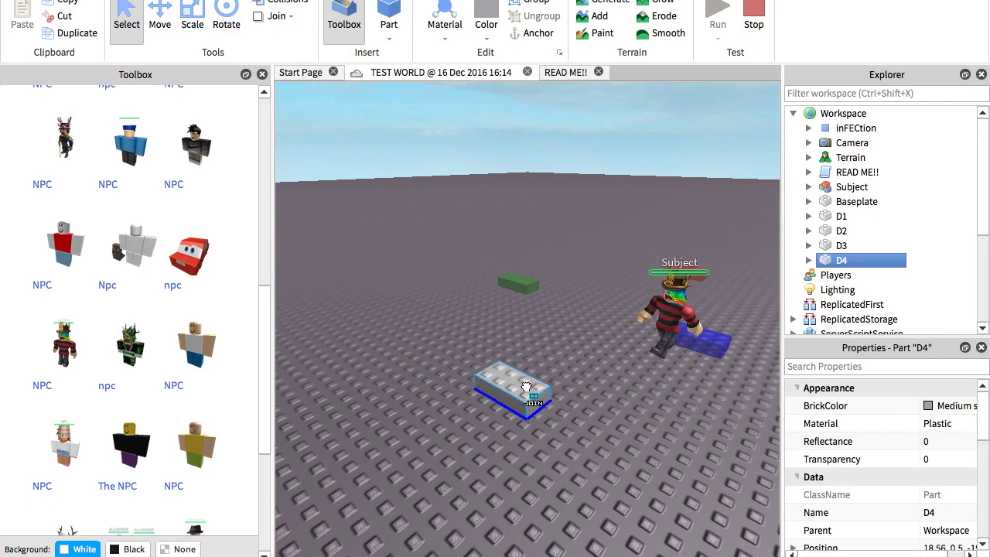
right_click_drag(644, 252, 645, 250)
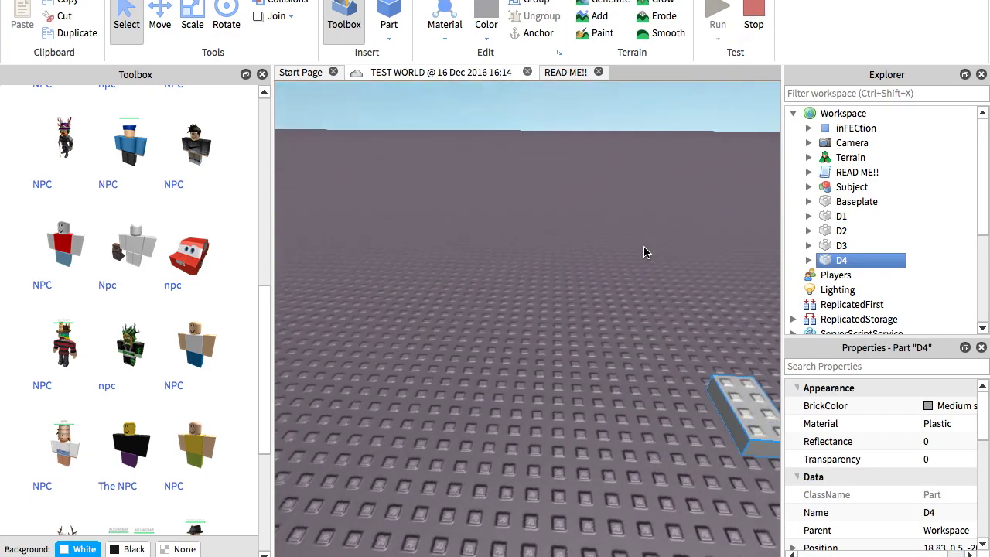
left_click(749, 32)
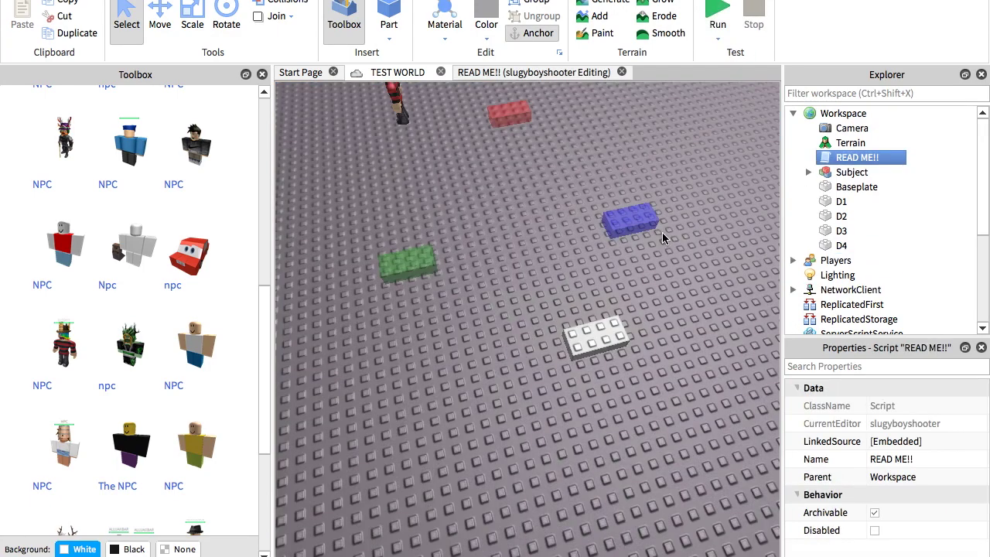
scroll(659, 243, "up", 5)
right_click_drag(660, 244, 660, 244)
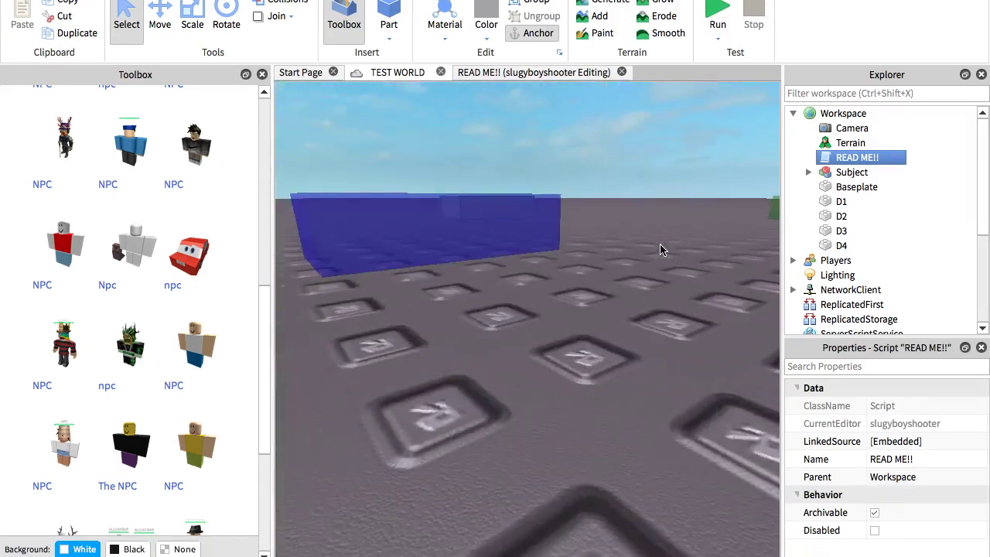
scroll(660, 249, "down", 5)
scroll(660, 249, "up", 5)
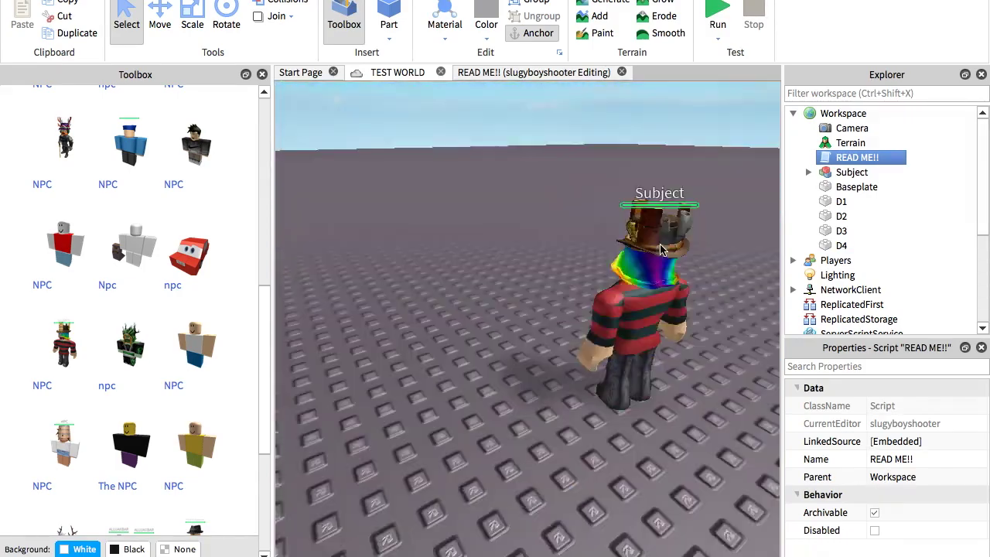
scroll(660, 243, "up", 5)
scroll(660, 244, "down", 5)
left_click(532, 267)
scroll(532, 267, "up", 2)
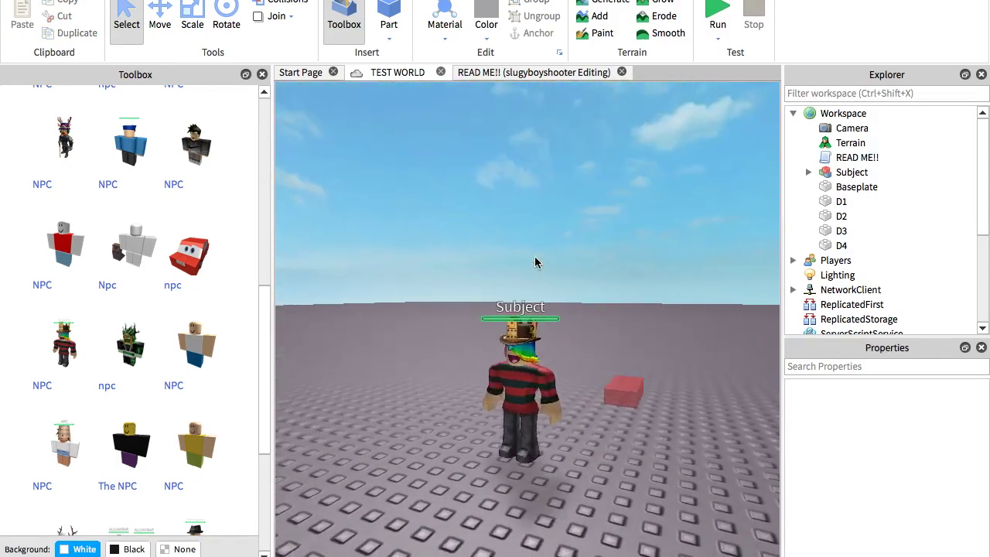
scroll(535, 256, "up", 2)
scroll(535, 256, "up", 3)
scroll(535, 256, "up", 3)
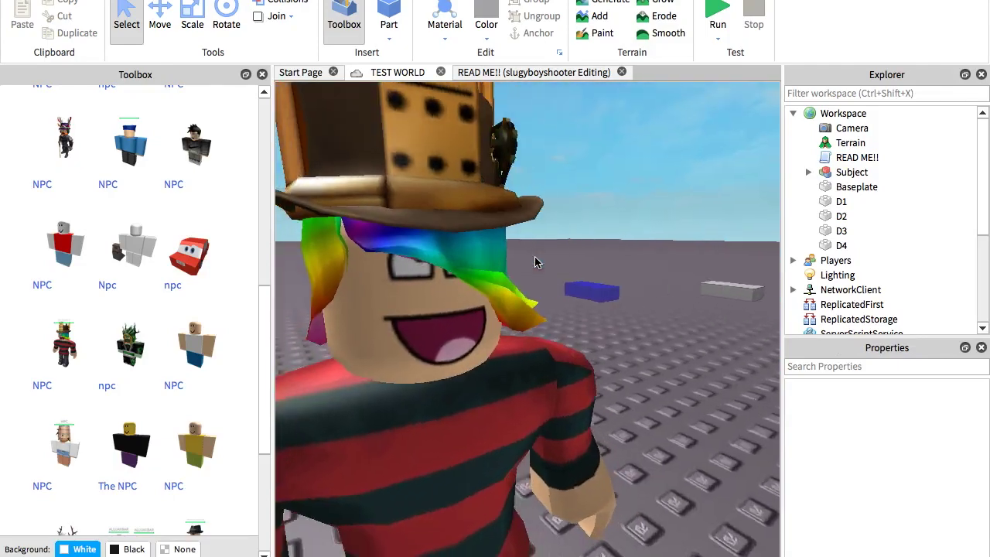
right_click_drag(535, 256, 534, 263)
scroll(535, 256, "up", 3)
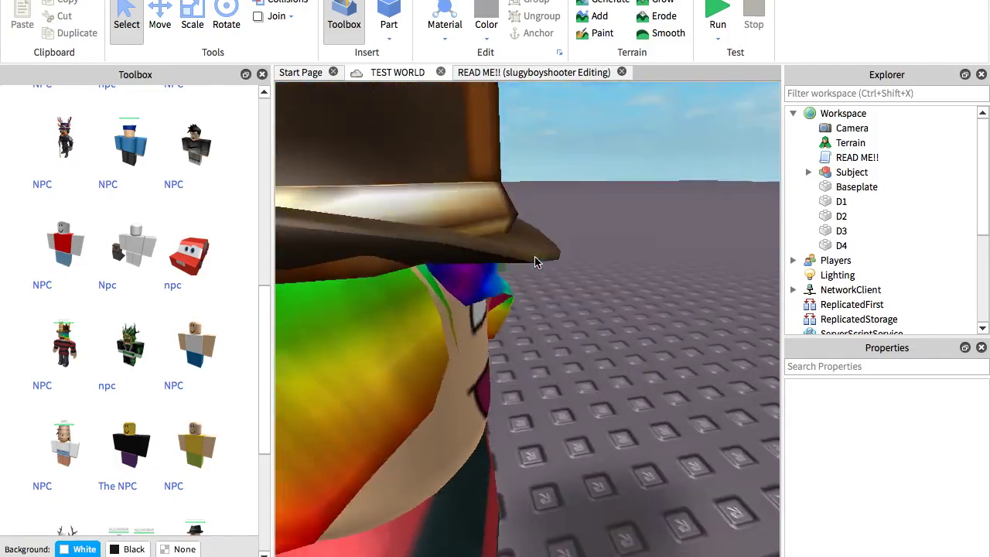
scroll(534, 256, "down", 5)
scroll(535, 263, "up", 2)
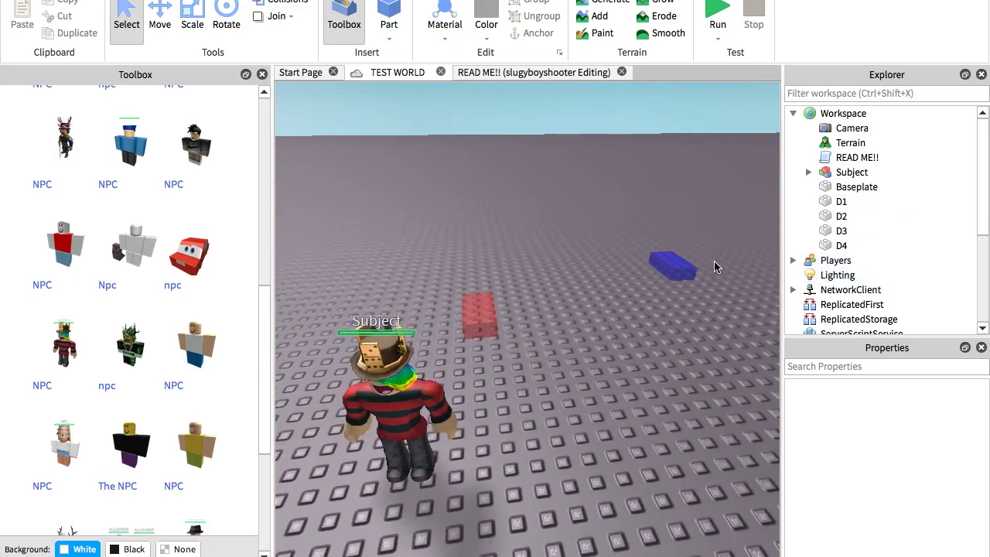
scroll(715, 260, "down", 3)
left_click(551, 313)
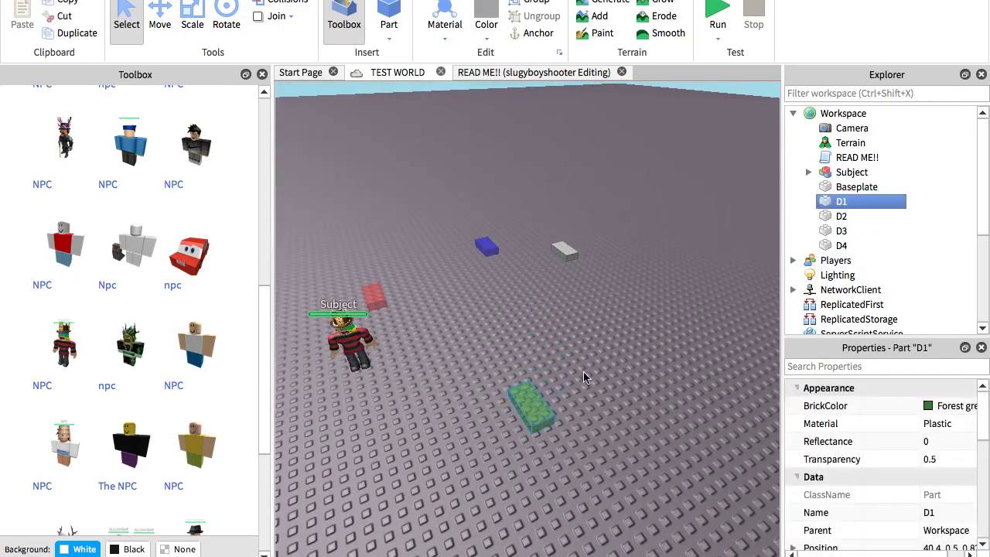
right_click_drag(598, 344, 598, 345)
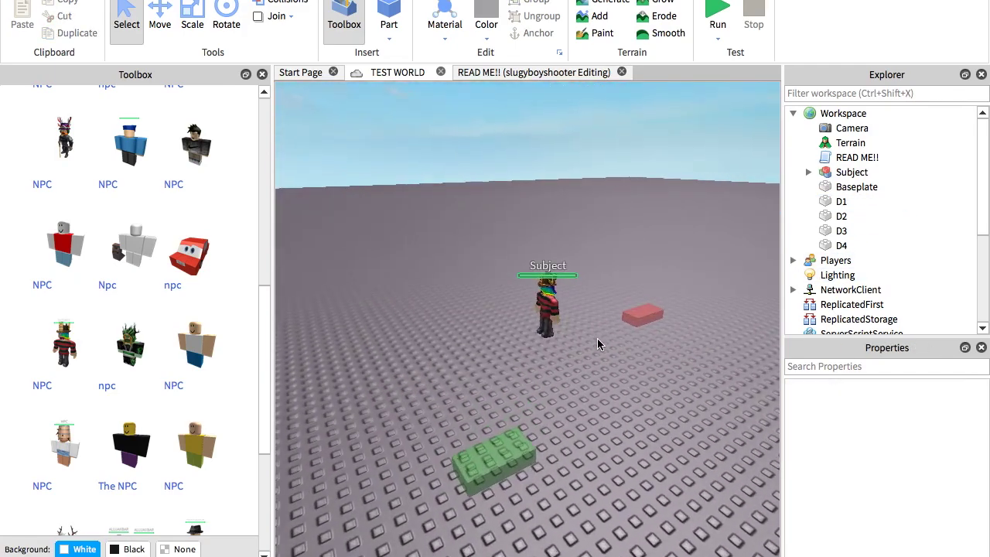
scroll(597, 344, "up", 2)
right_click_drag(597, 344, 598, 344)
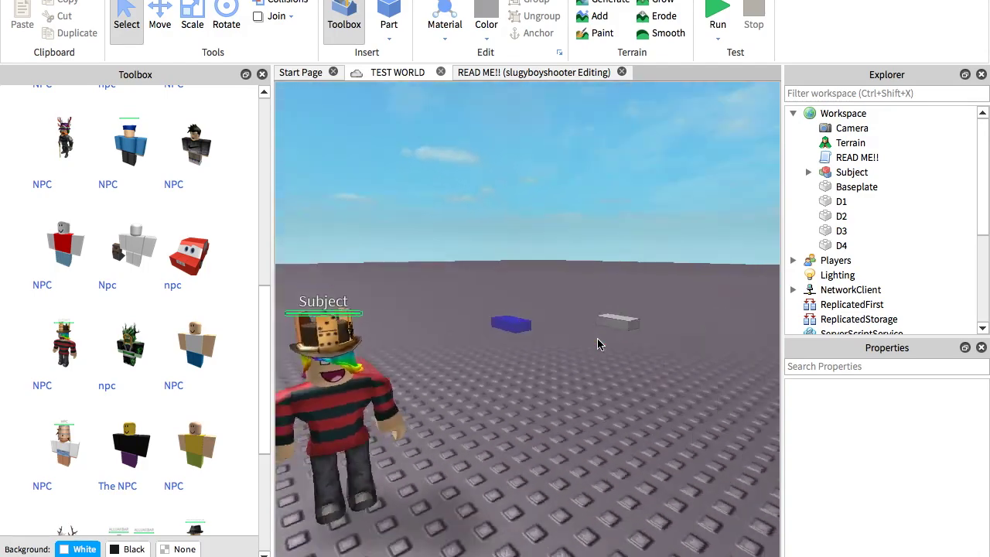
key("s")
key("a")
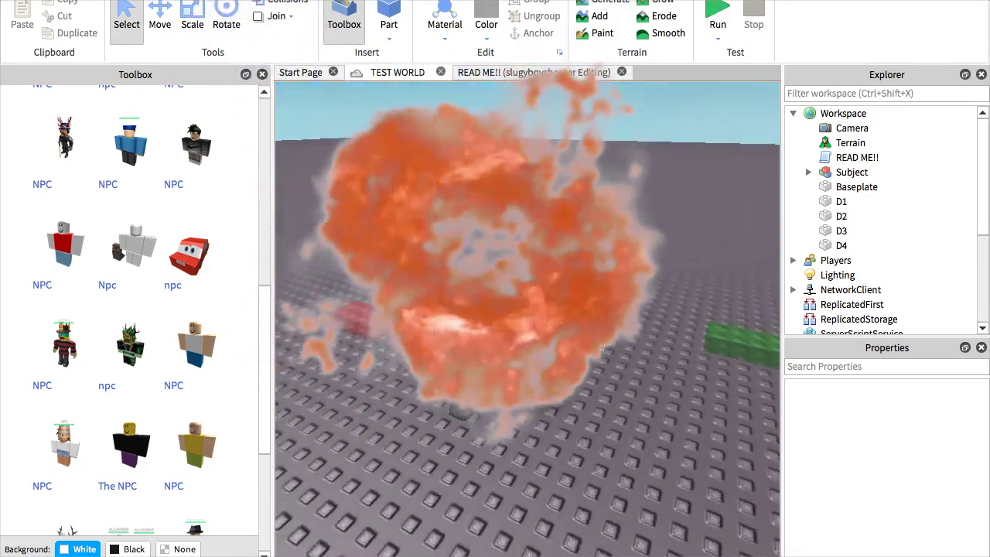
scroll(597, 344, "up", 3)
scroll(598, 344, "up", 2)
scroll(597, 345, "up", 3)
scroll(597, 344, "down", 3)
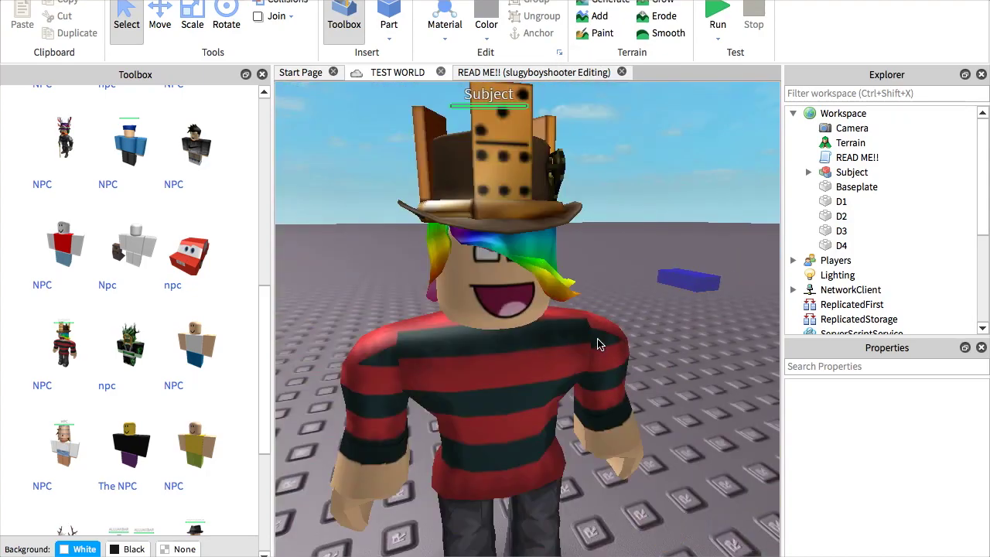
scroll(597, 344, "down", 2)
scroll(557, 348, "up", 2)
scroll(510, 350, "up", 3)
scroll(511, 350, "down", 2)
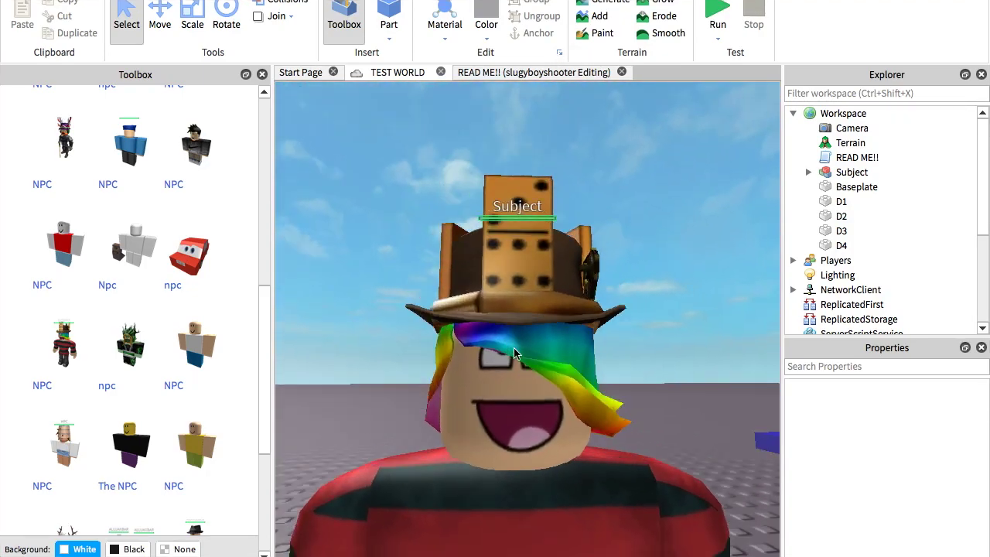
scroll(518, 350, "down", 3)
scroll(530, 351, "down", 3)
scroll(529, 350, "down", 2)
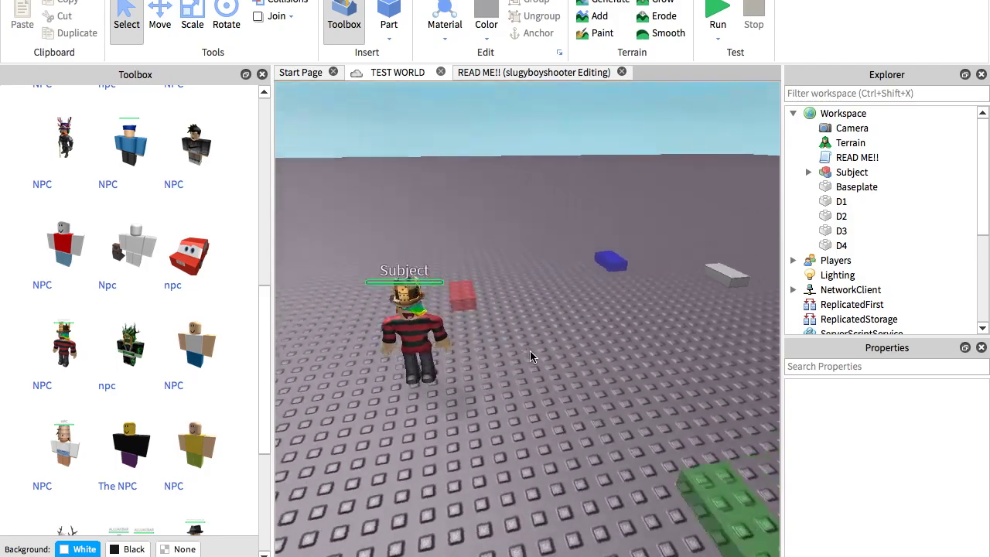